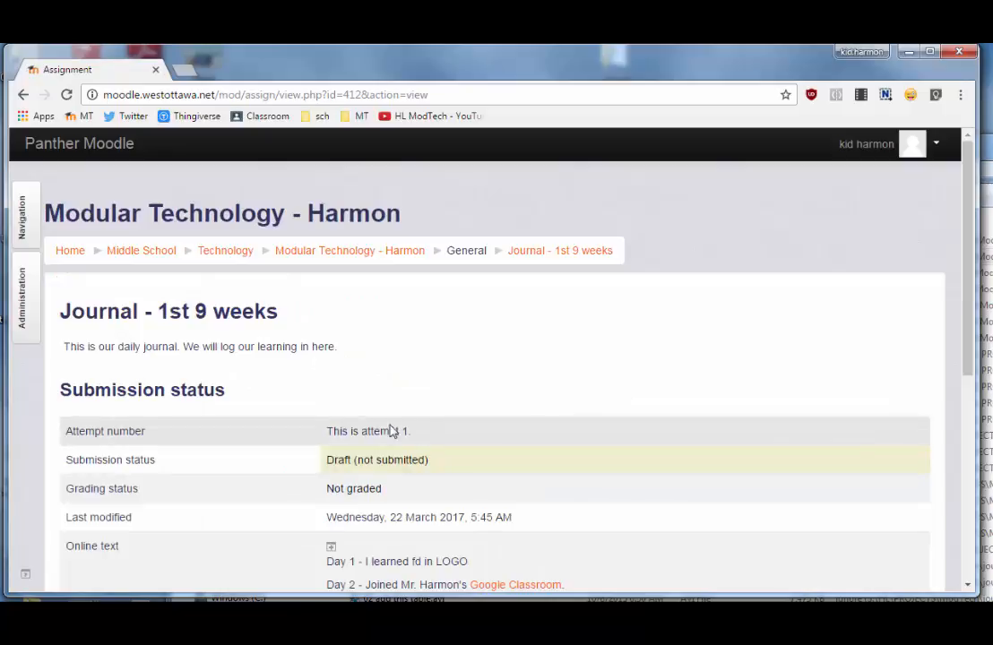
scroll(295, 414, "down", 2)
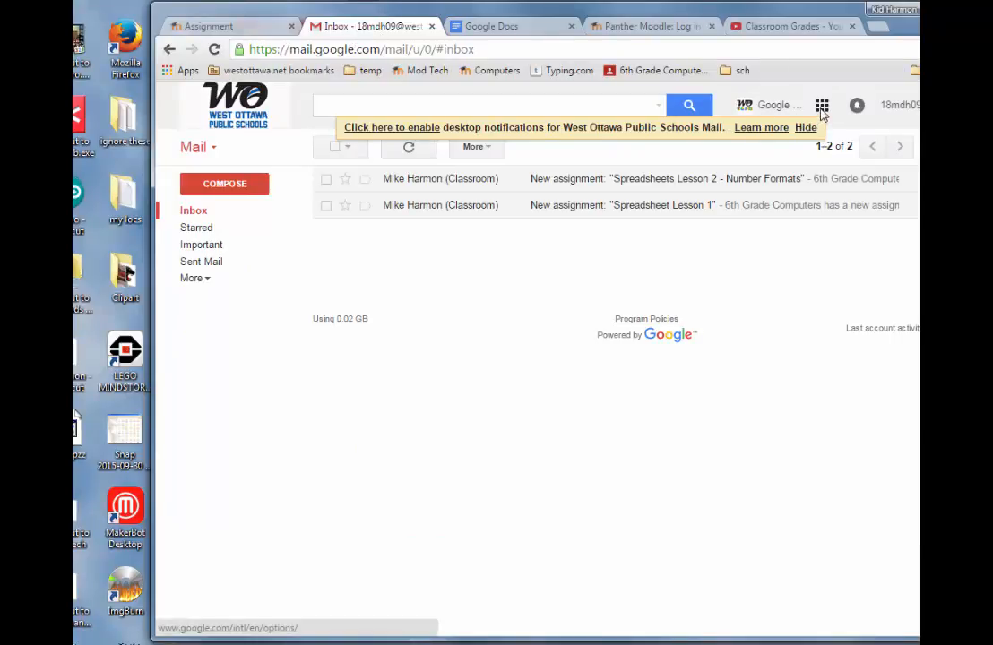
Go from the inbox to Google Docs and open the recent document "Docs Training MDH".
left_click(821, 106)
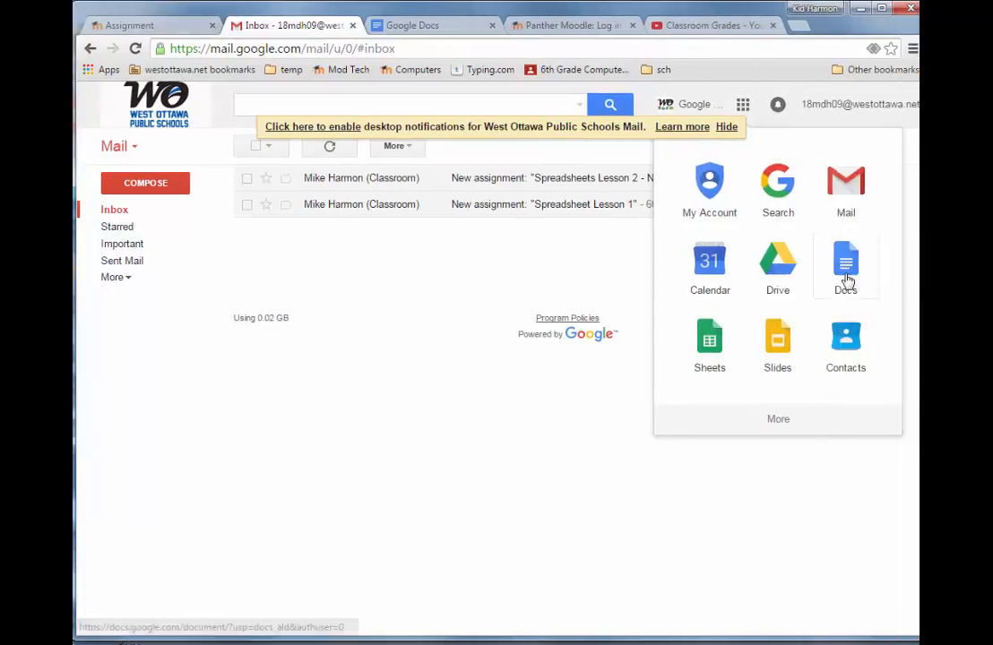
left_click(845, 264)
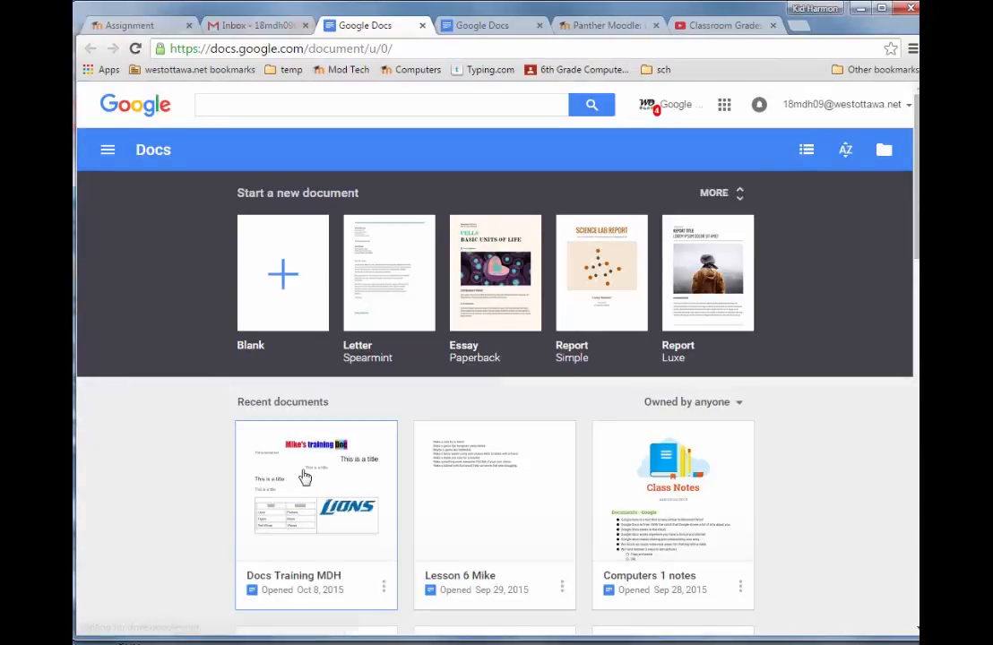
left_click(322, 468)
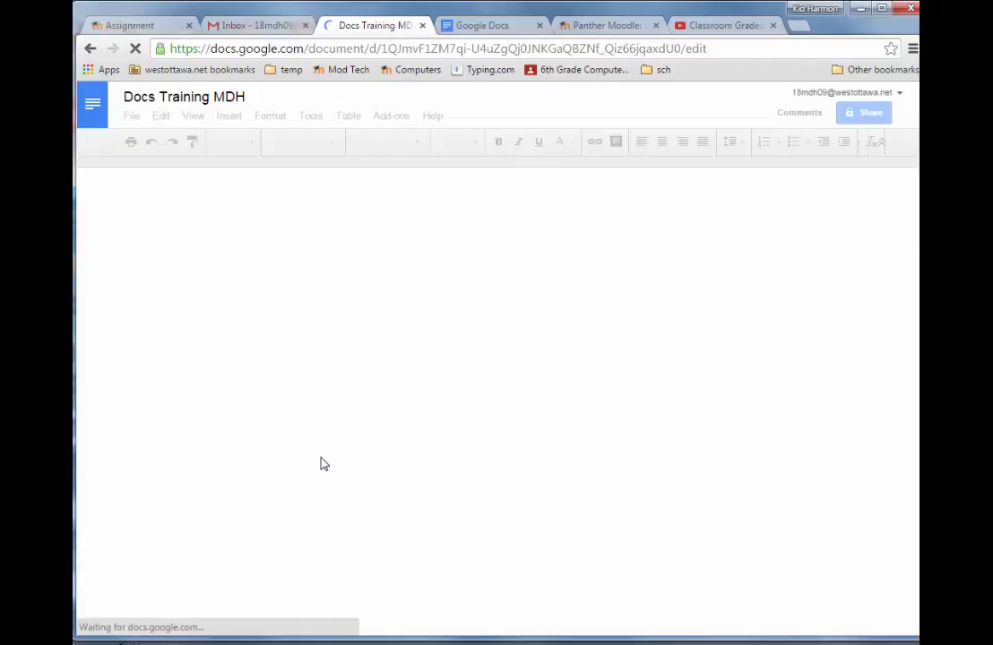
Place the cursor on the line below the Likes/Dislikes table, then set it to font size 12 and left alignment.
scroll(325, 451, "down", 1)
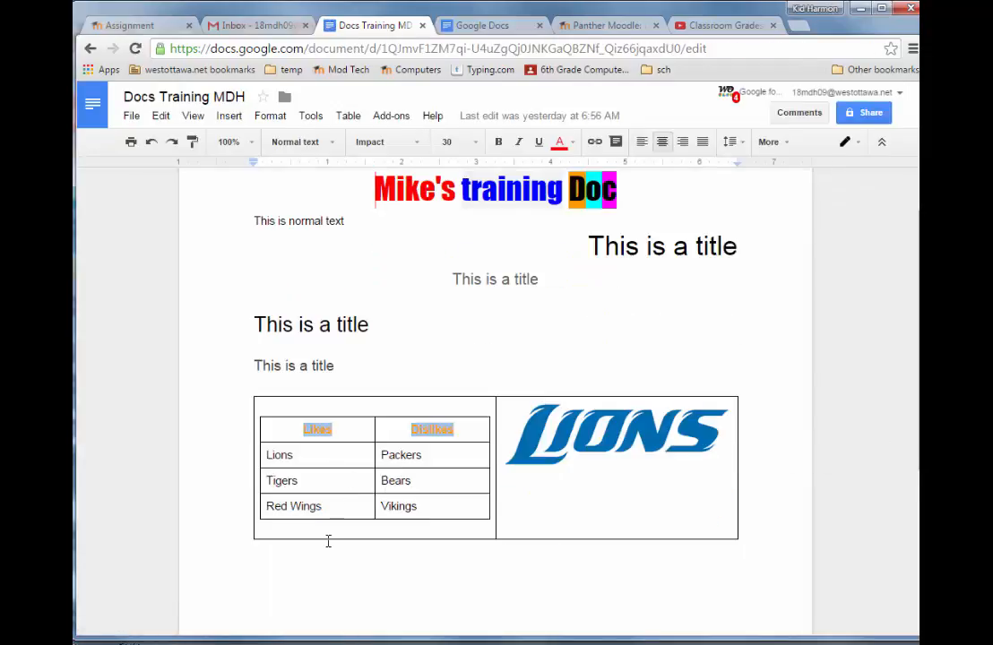
scroll(304, 502, "down", 2)
left_click(278, 423)
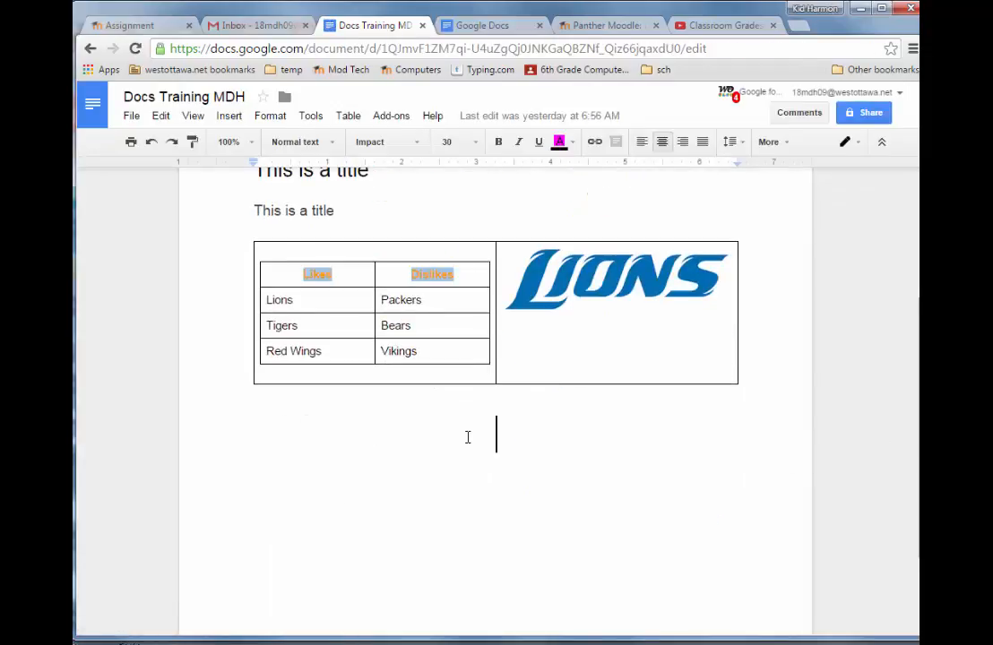
left_click(478, 145)
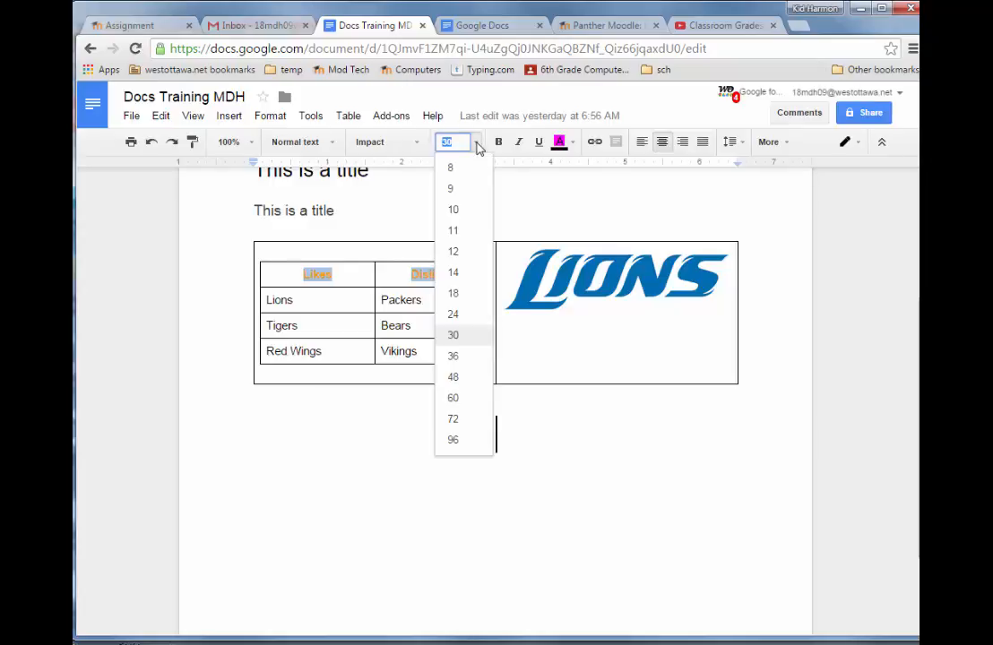
left_click(454, 255)
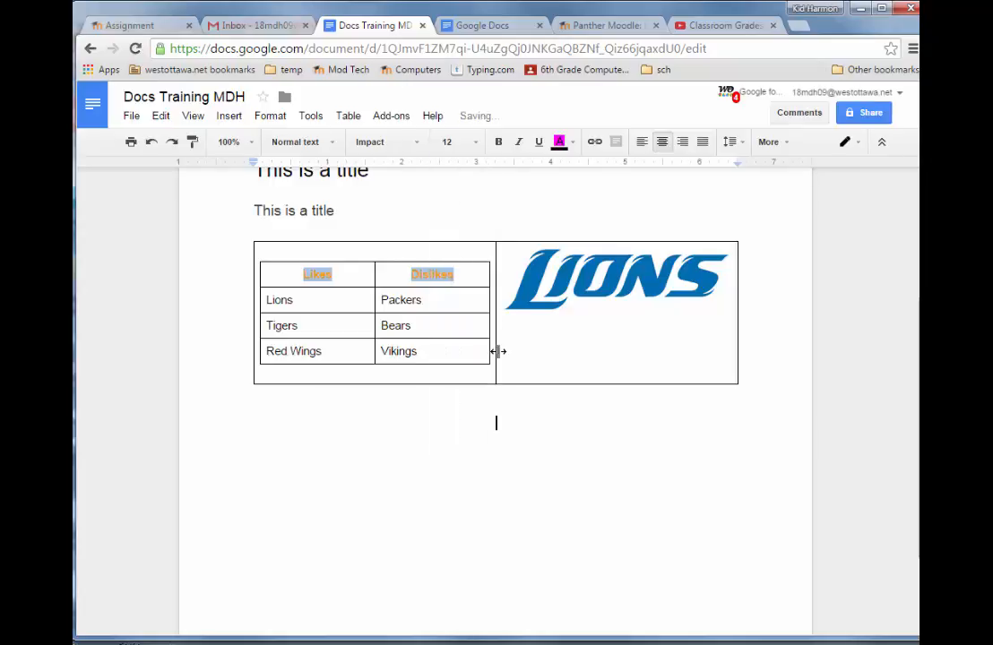
left_click(643, 149)
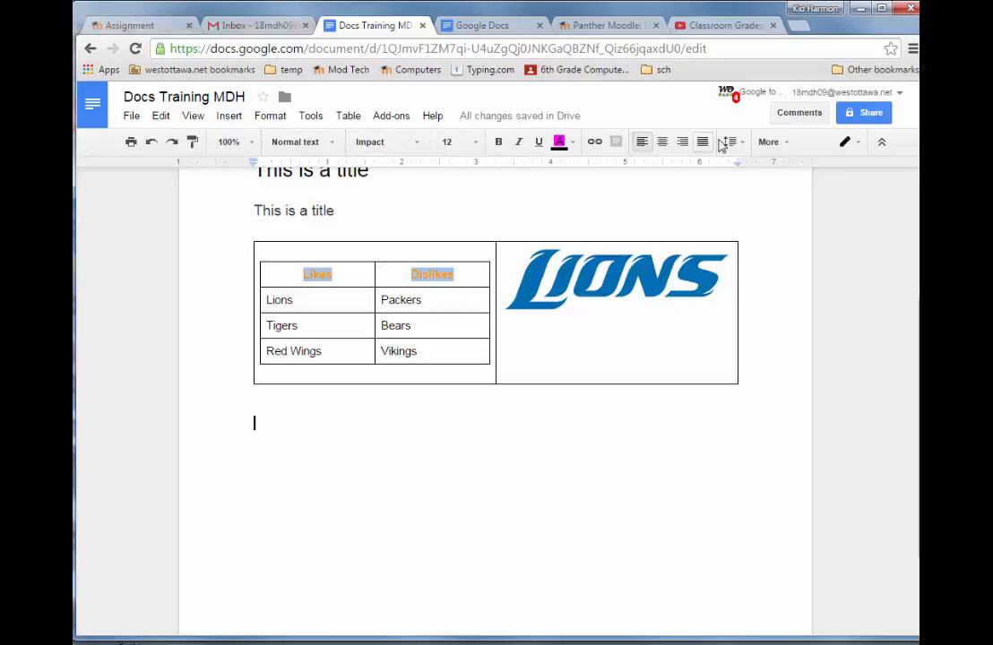
Create a bulleted list: "Google Docs is Free", "It saves in the cloud", "We do not have to hit save", "Anywhere with internet that you sign in... your docs are THERE!".
left_click(770, 142)
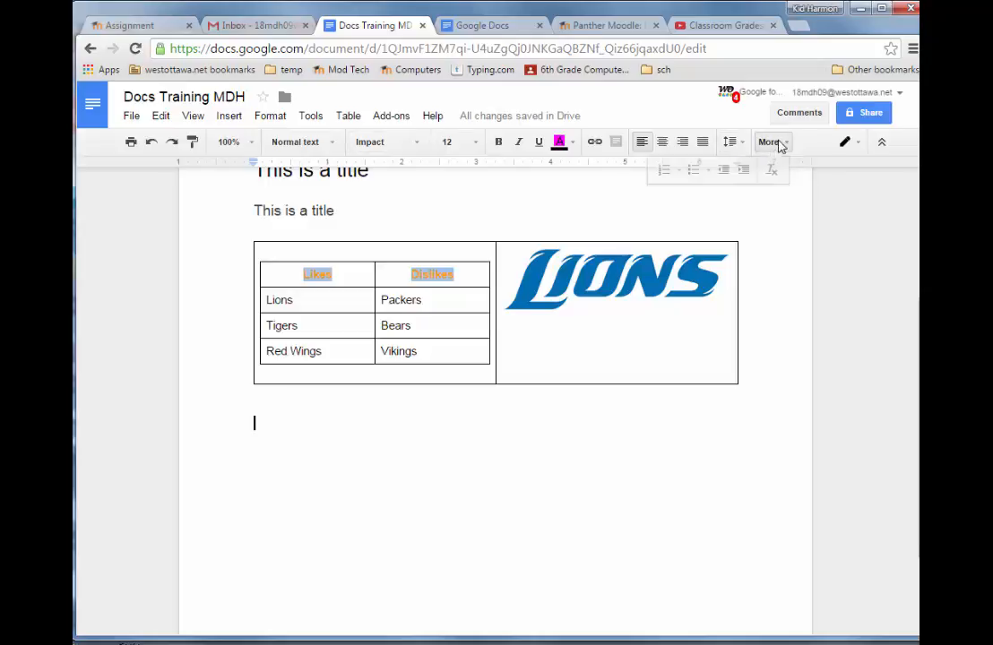
left_click(691, 177)
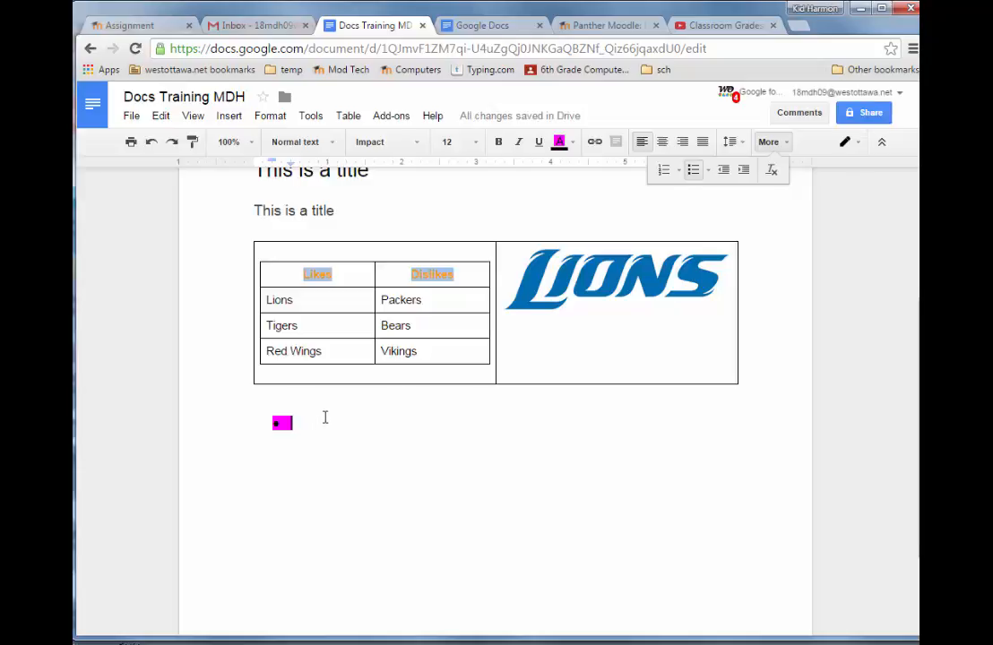
type("Google Docs is Free It saves in the cloud We do not have to hit save Anywhere with internet that you sign in... your docs are THERE!")
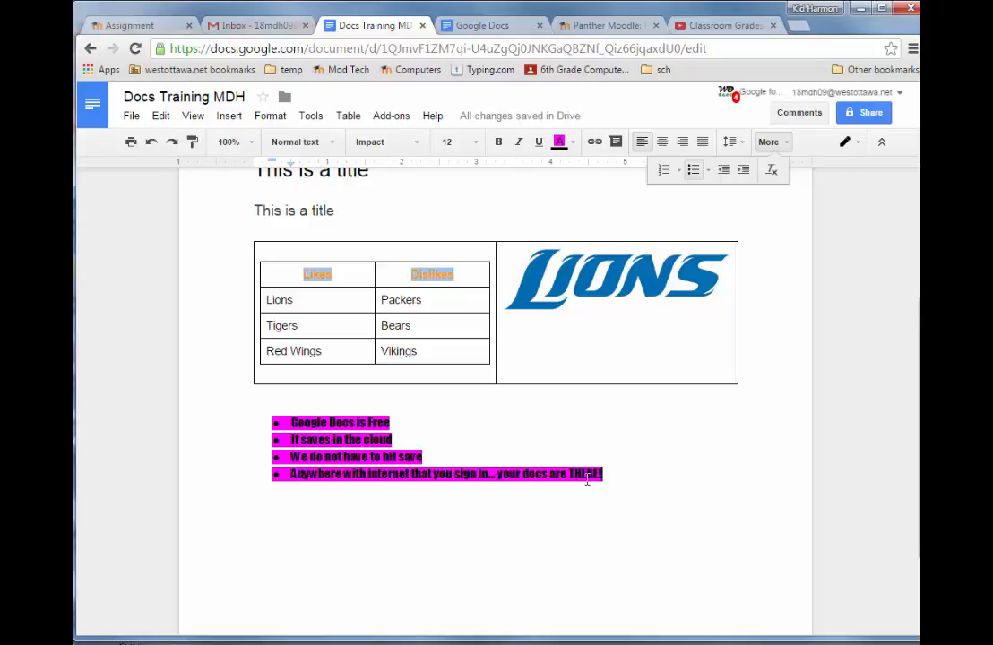
Set the text colour of all four bullet lines to blue and their highlight to None.
left_click_drag(618, 477, 269, 414)
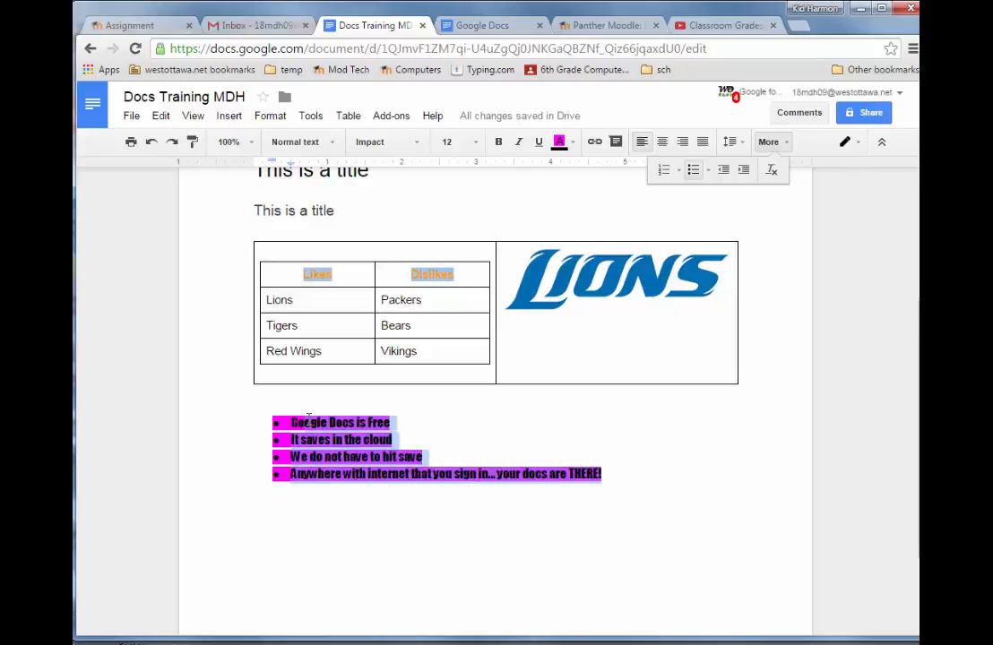
left_click(560, 141)
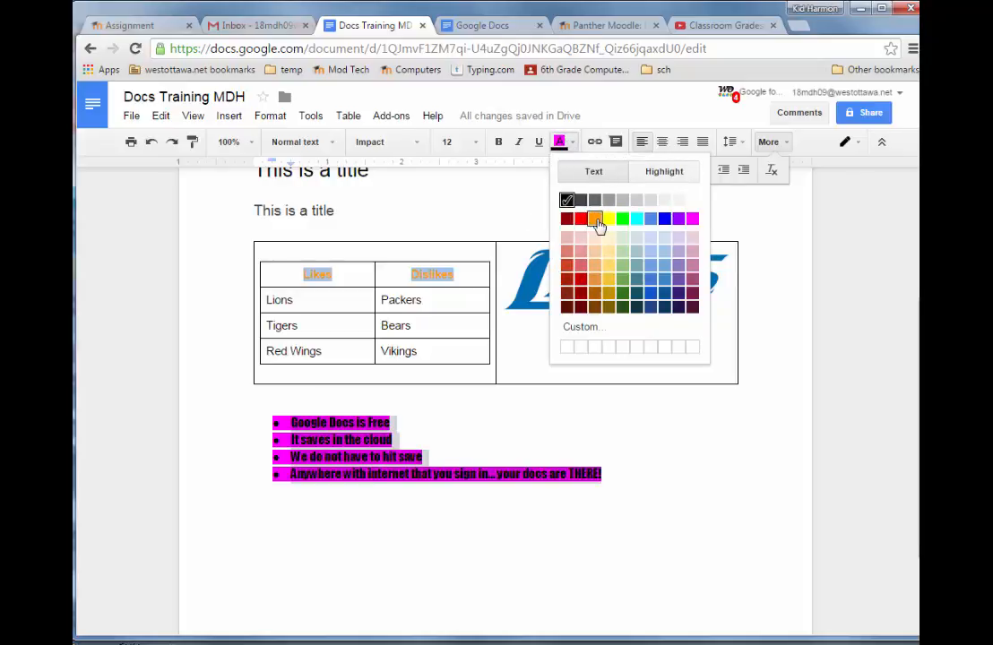
left_click(664, 219)
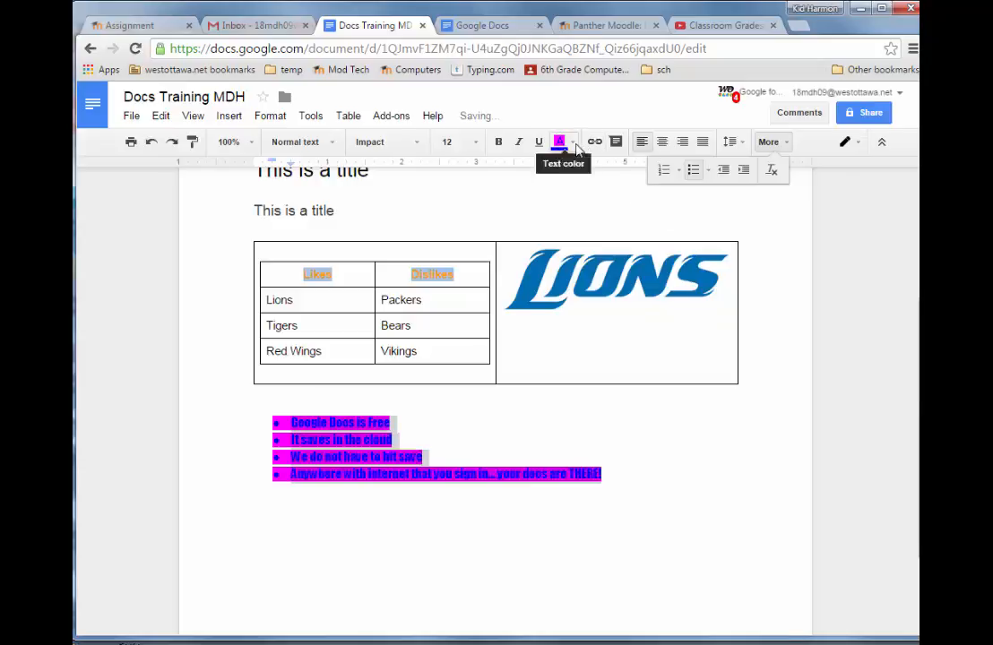
left_click(575, 145)
left_click(663, 173)
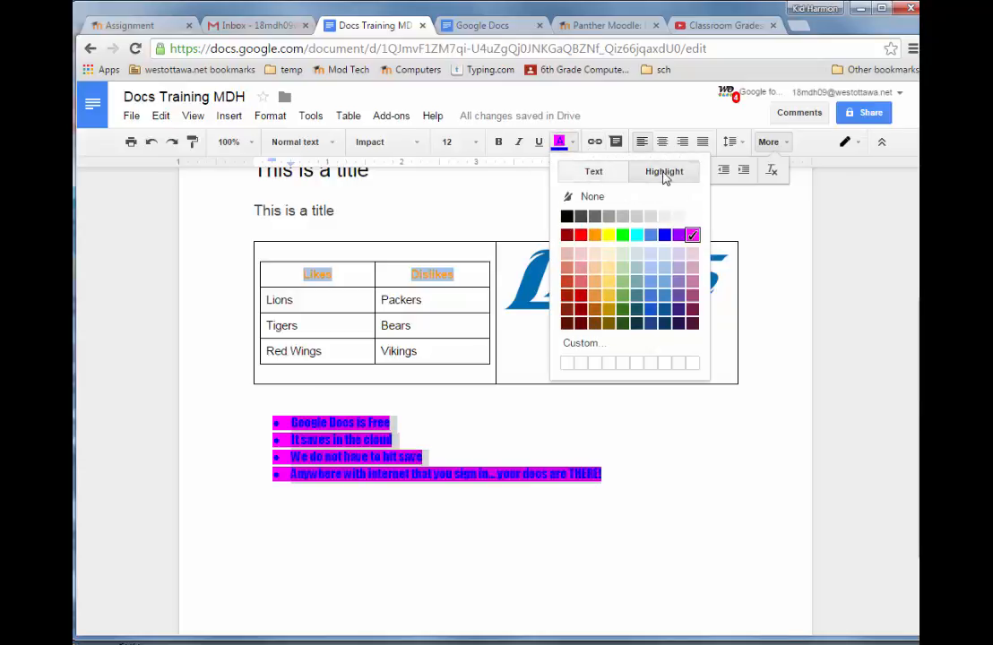
left_click(593, 196)
left_click(400, 425)
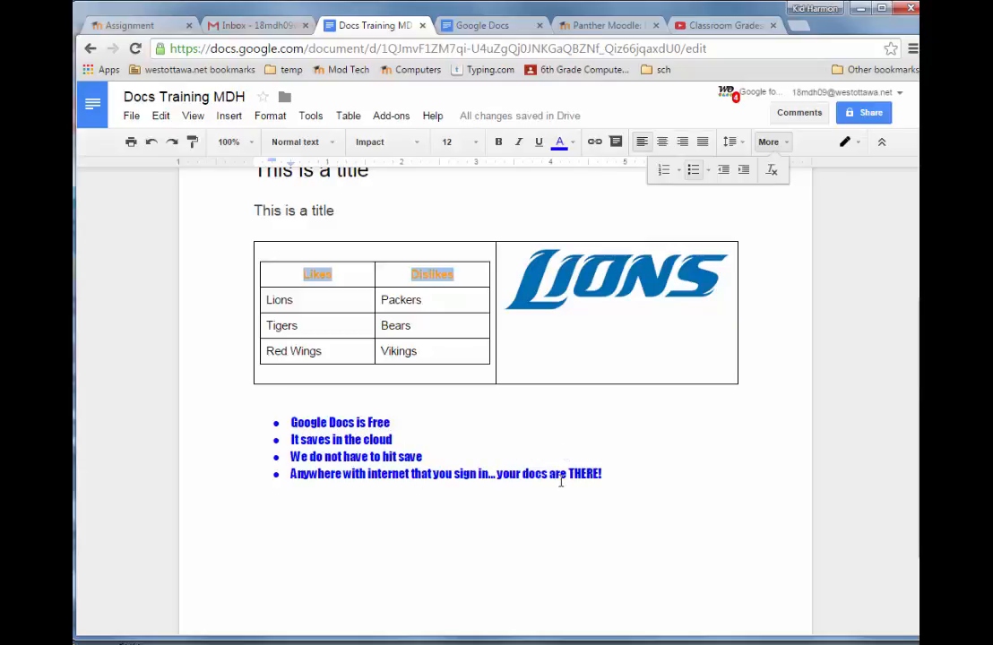
End the bulleted list with a four-column, one-row table inserted below it, and add a second row beneath the first.
left_click(632, 478)
key("Return")
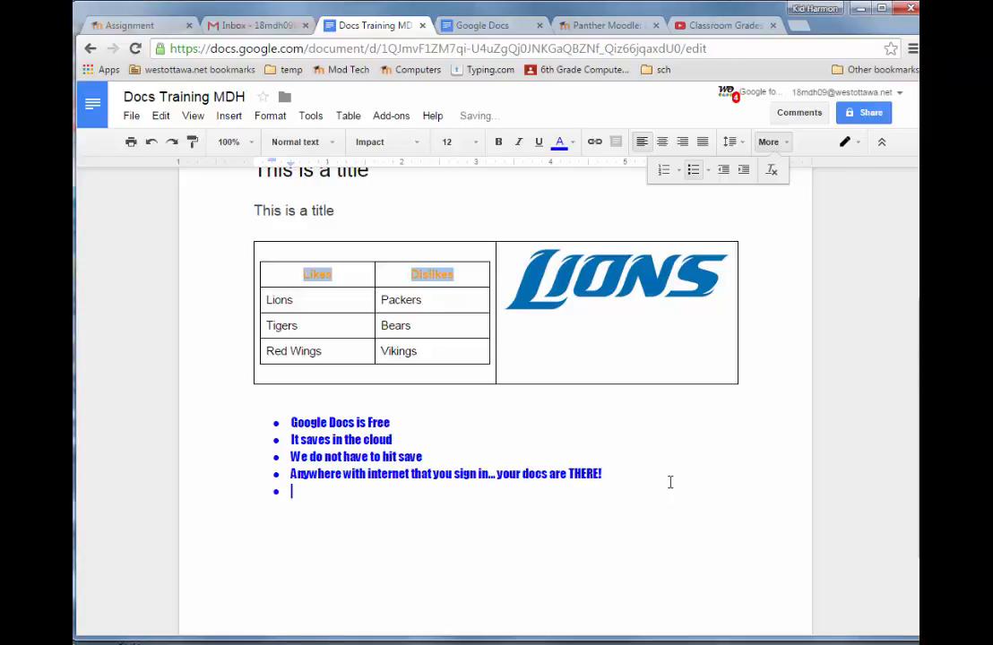
key("Return")
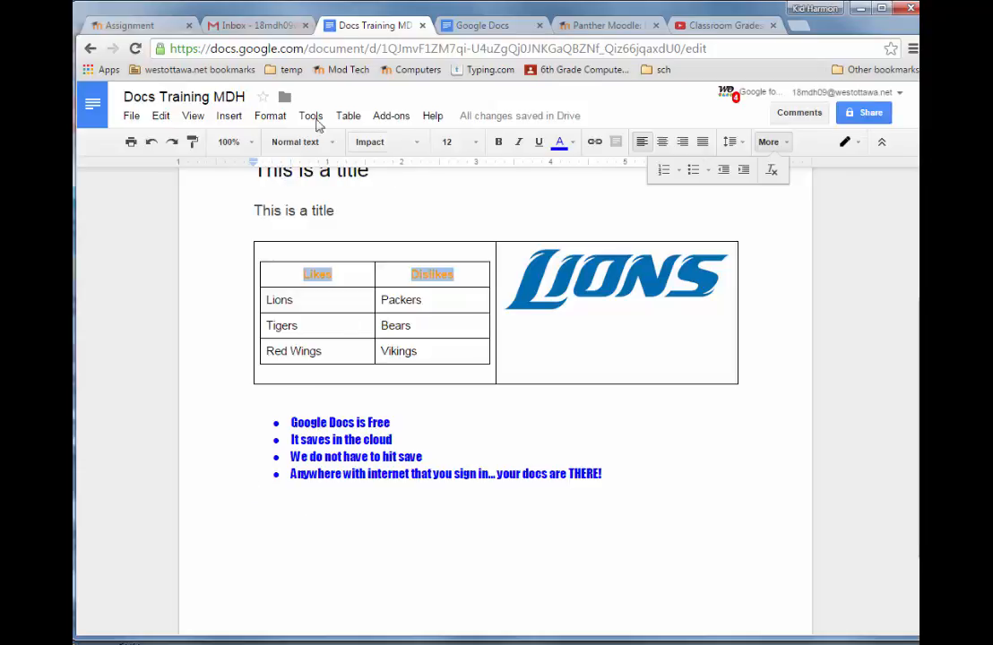
left_click(348, 116)
mouse_move(360, 147)
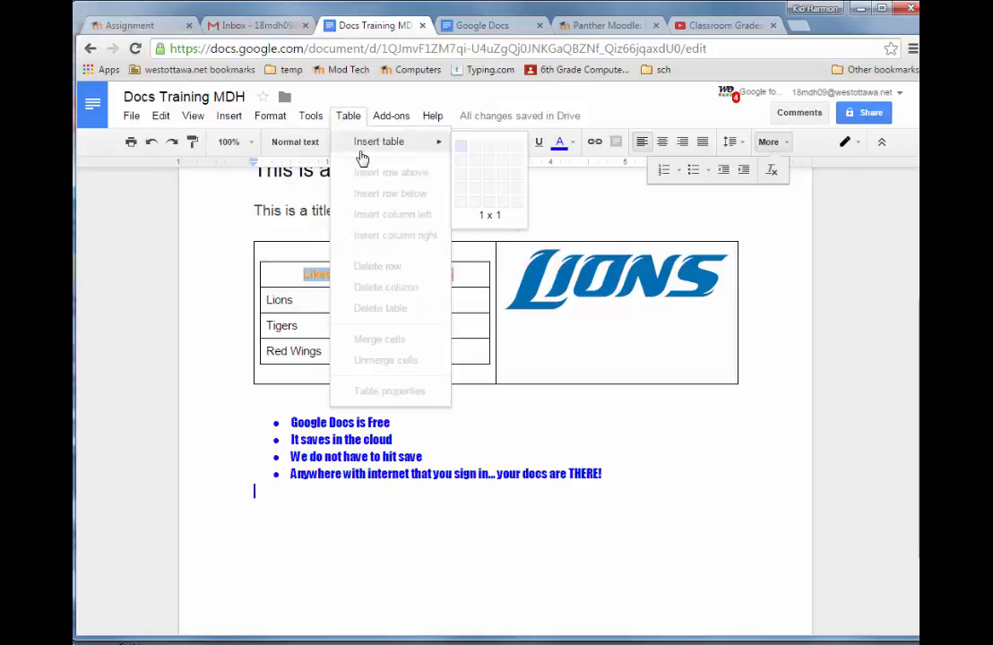
left_click(502, 154)
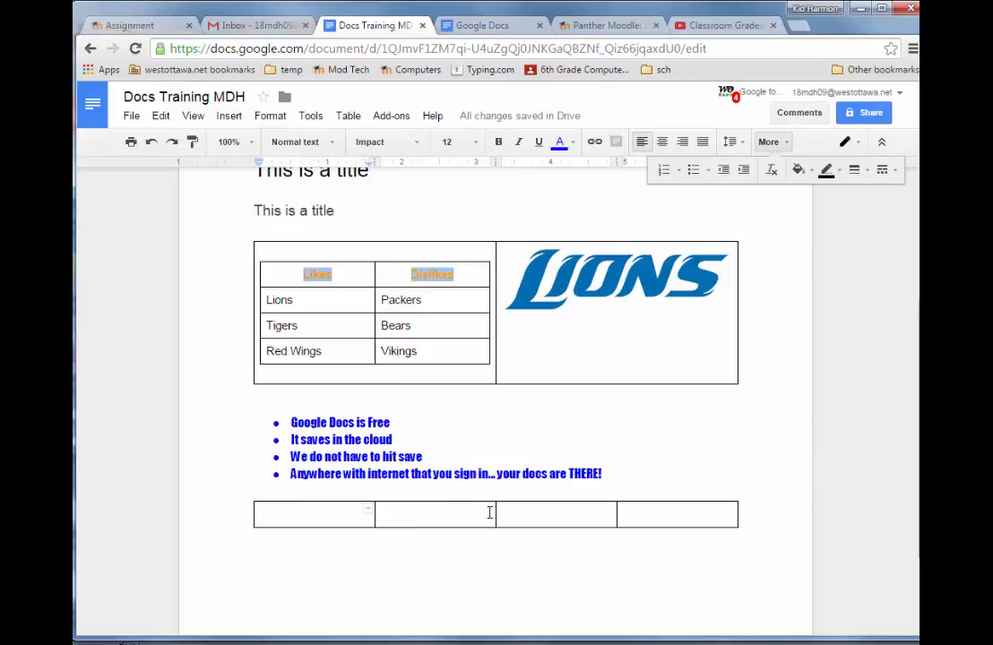
left_click(350, 118)
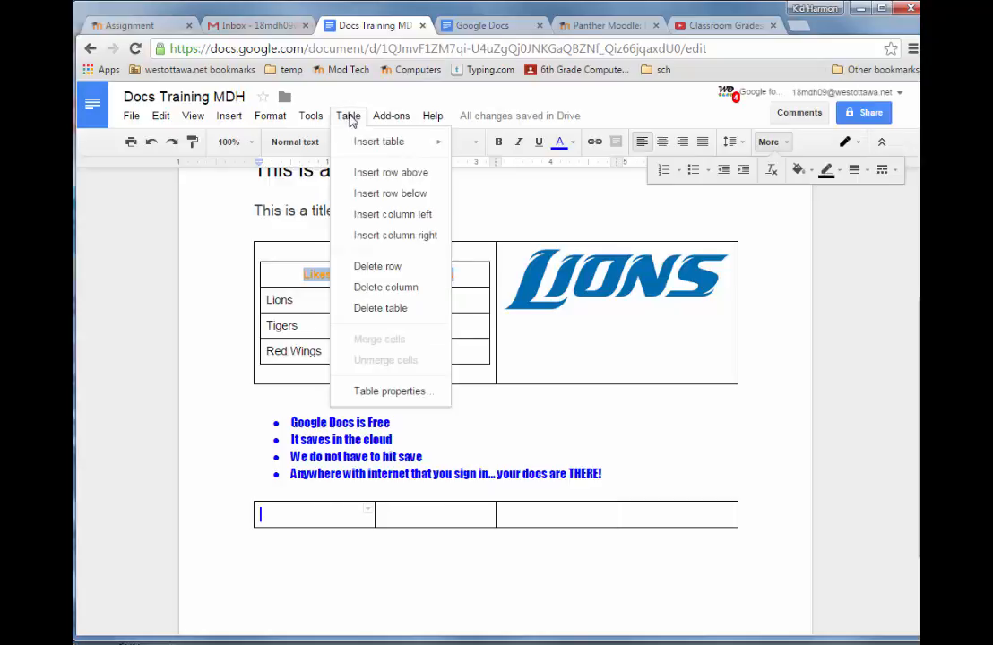
left_click(383, 196)
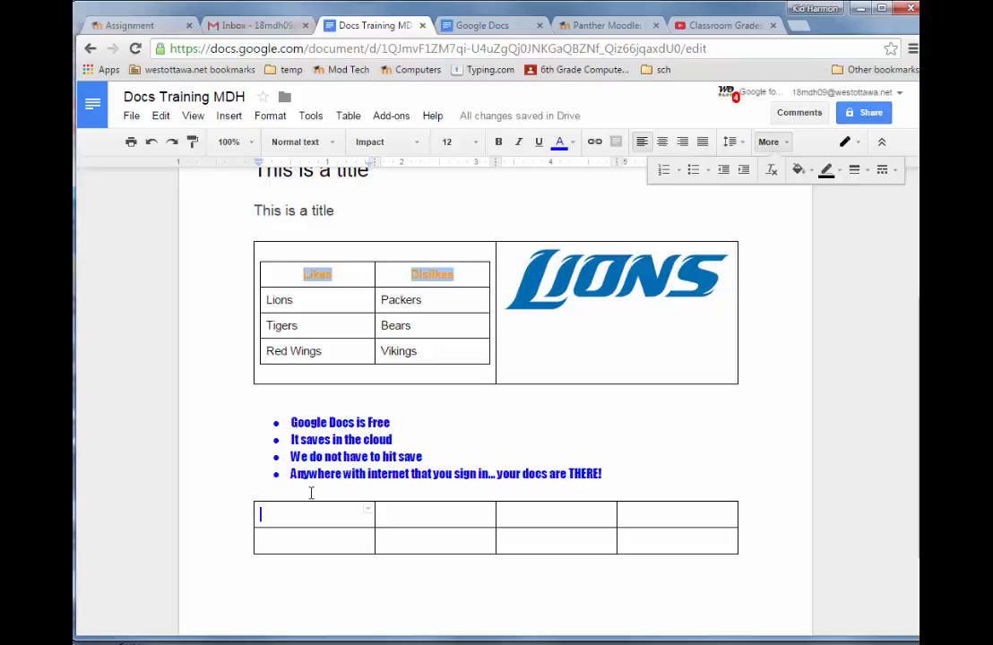
Fill the new table's first three header cells with "Me", "Mini Me" and a collaborator's first name, then move to the first cell below.
type("Me")
key("Tab")
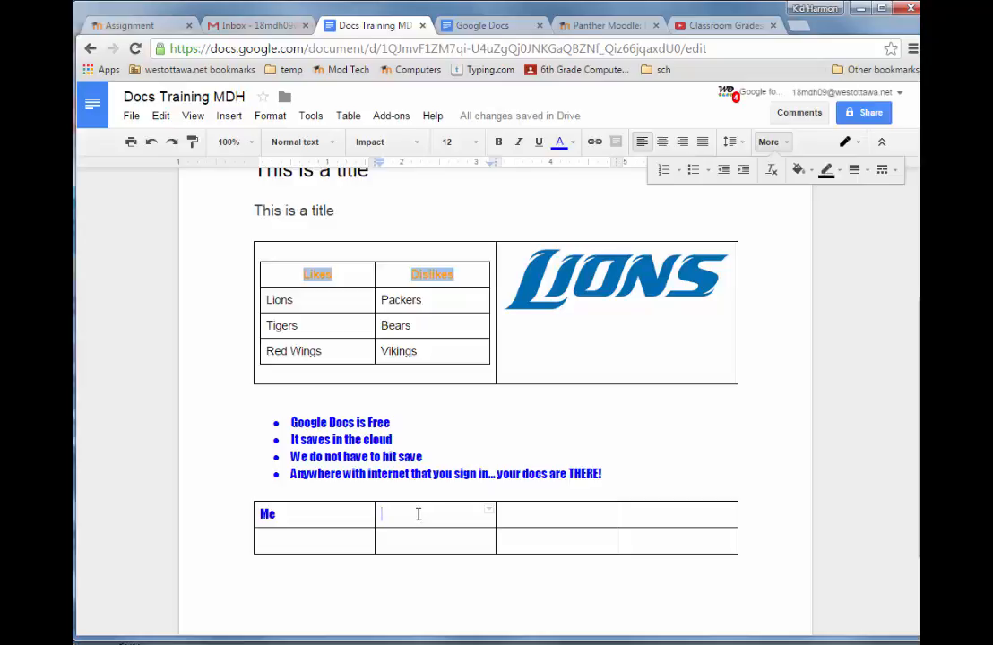
type("Mini Me")
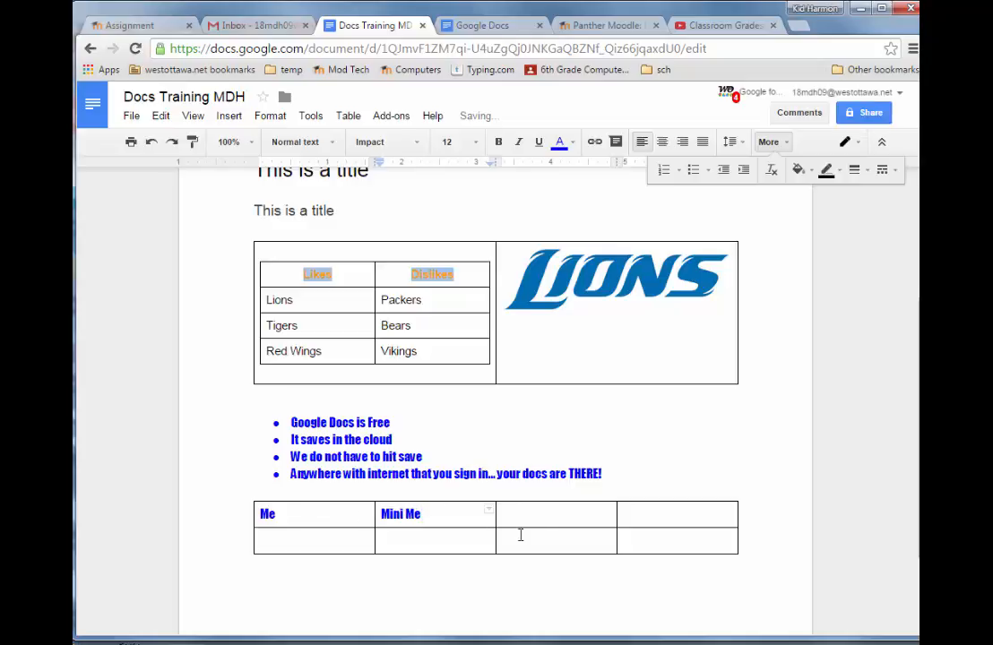
left_click(547, 507)
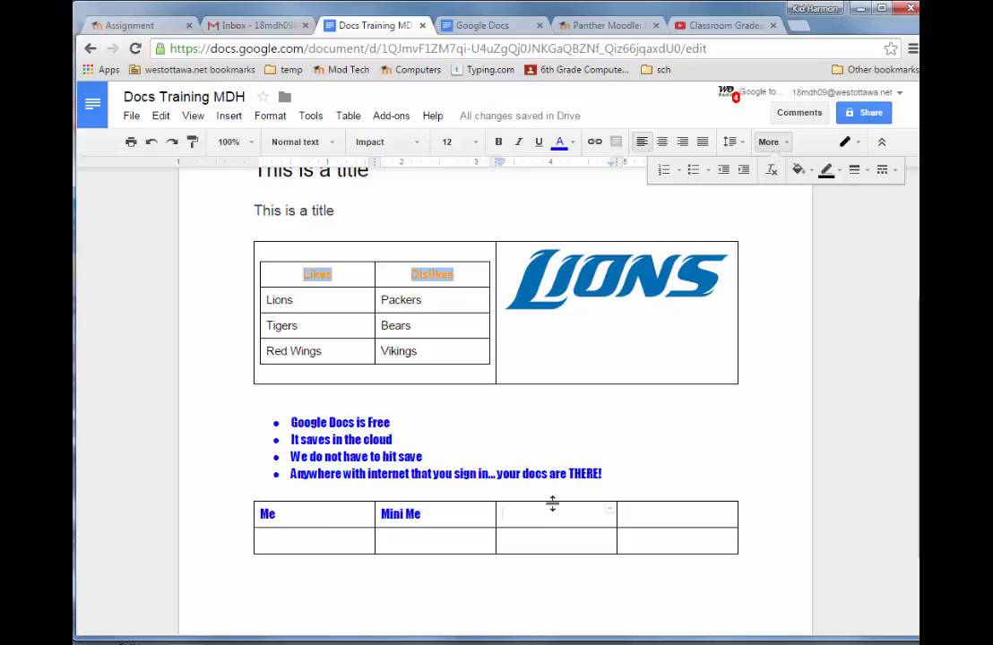
type("Anna")
key("Tab")
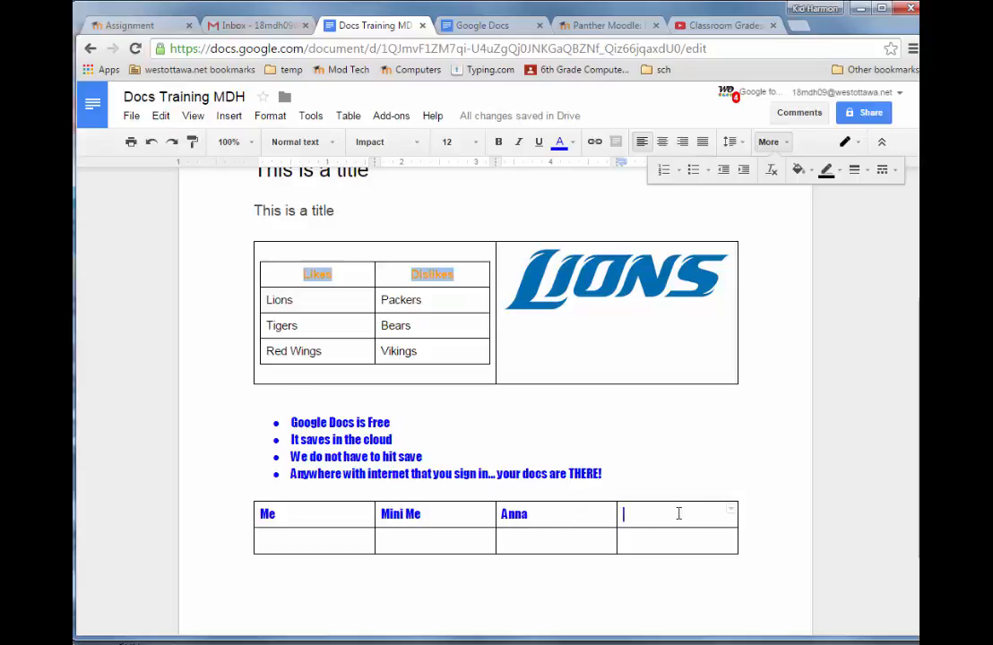
left_click(316, 542)
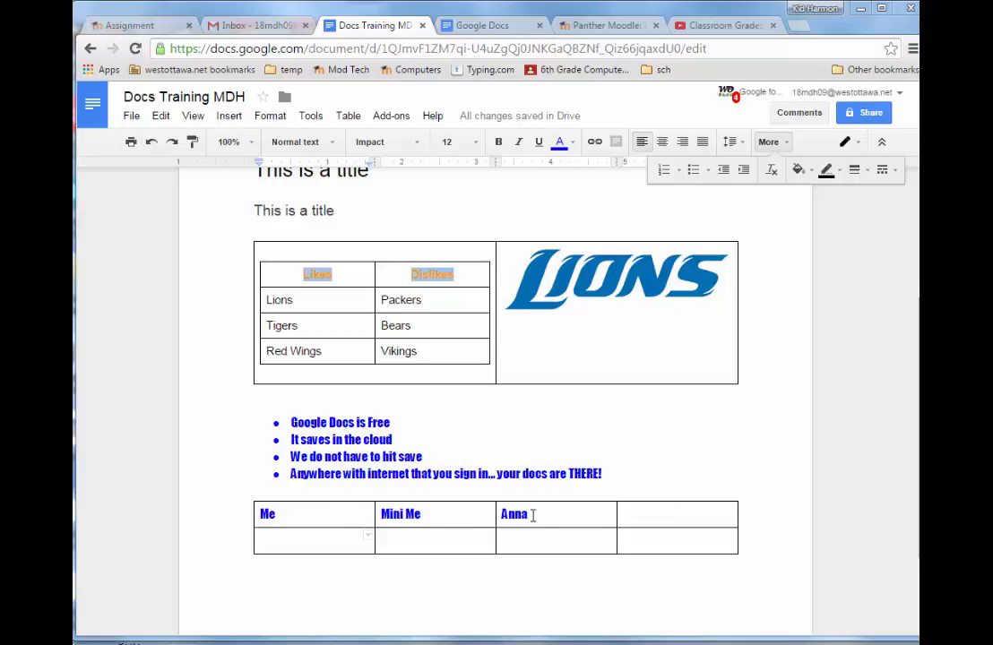
Open the document's sharing settings and add the teacher and a student as people to share with.
left_click(867, 114)
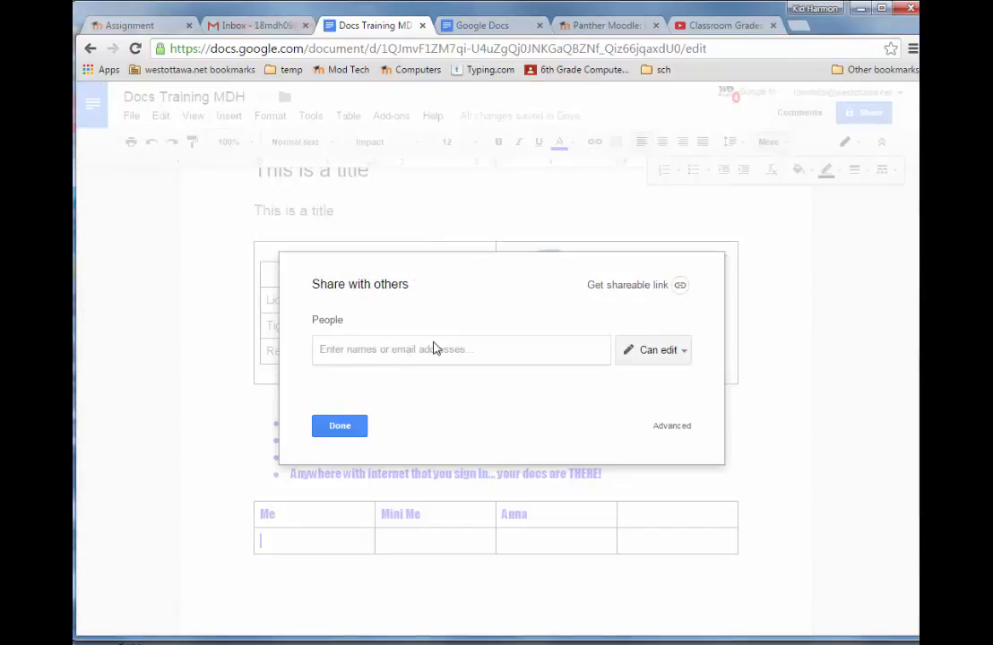
type("harm")
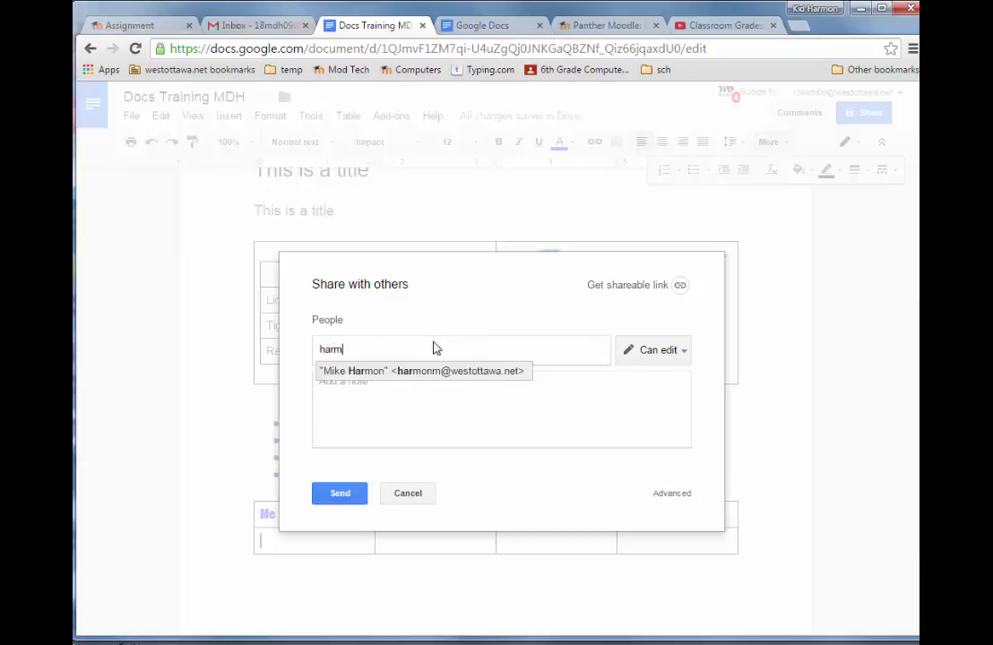
left_click(440, 375)
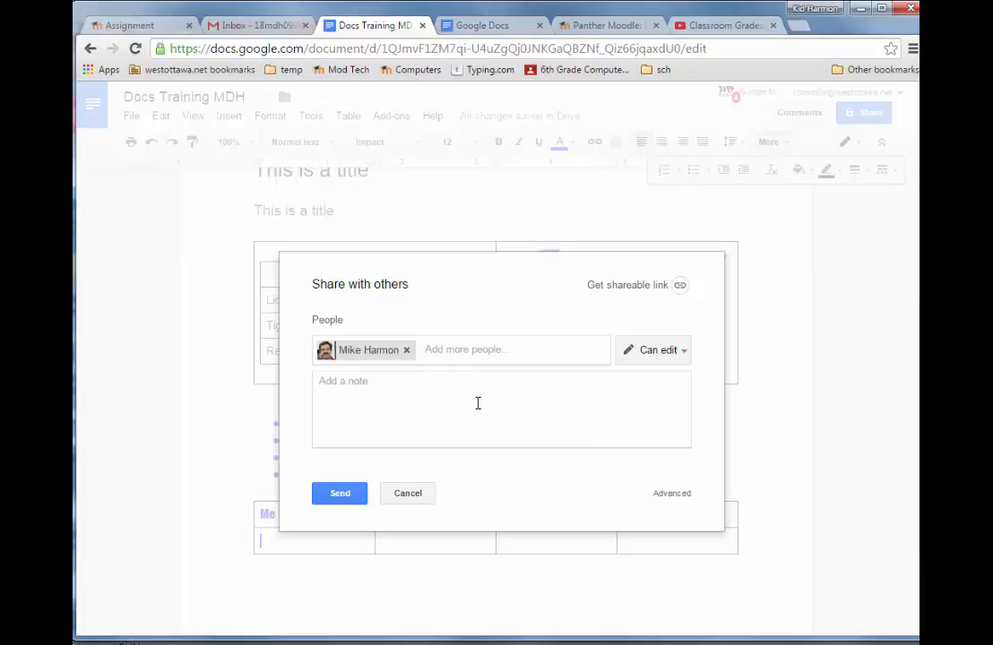
type("a")
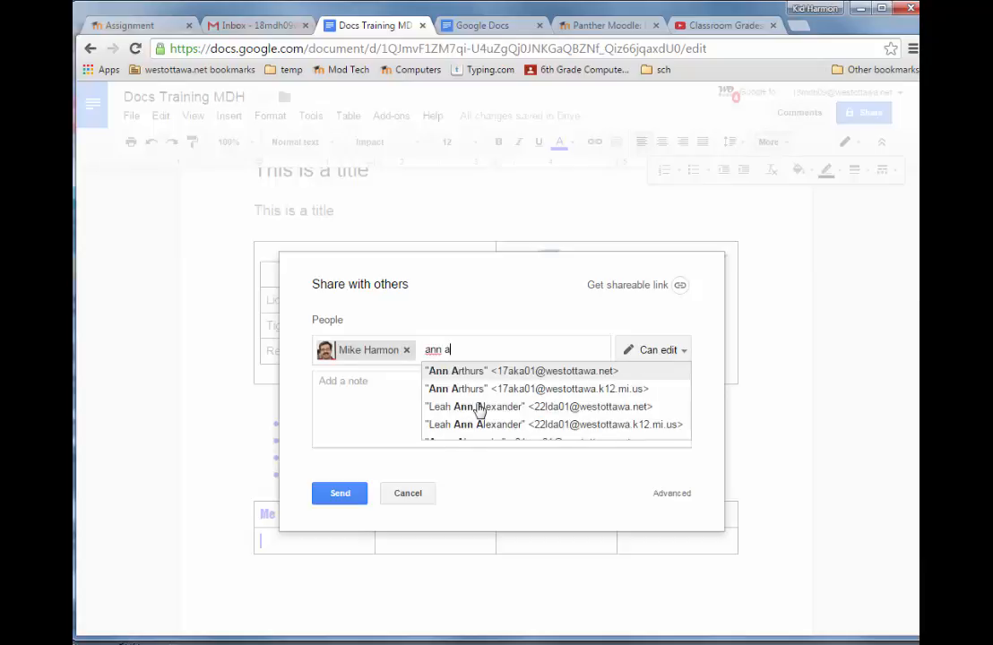
key("BackSpace")
type("fi")
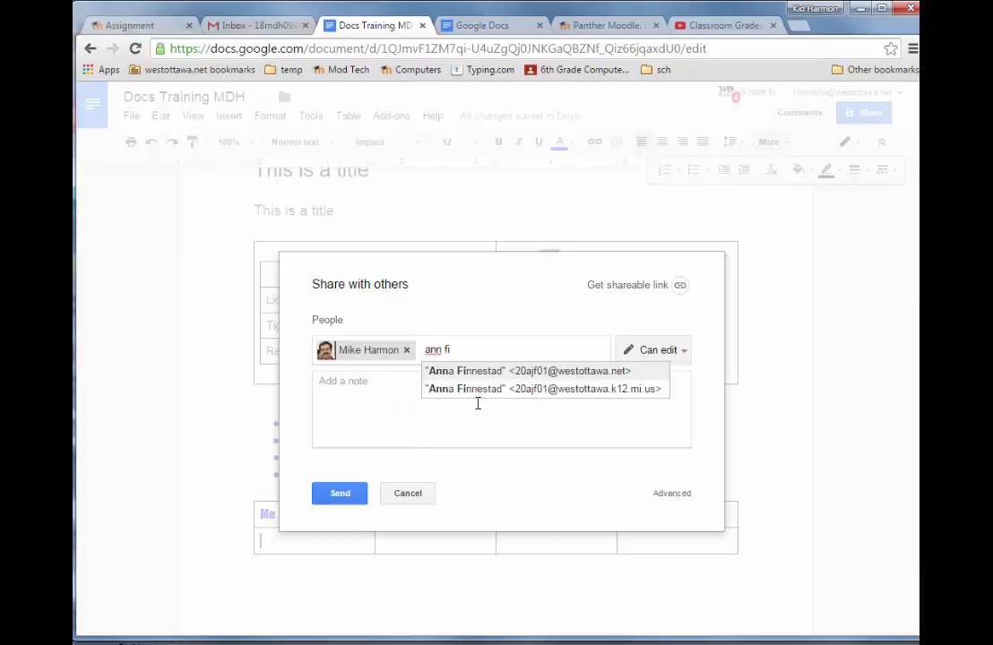
left_click(530, 373)
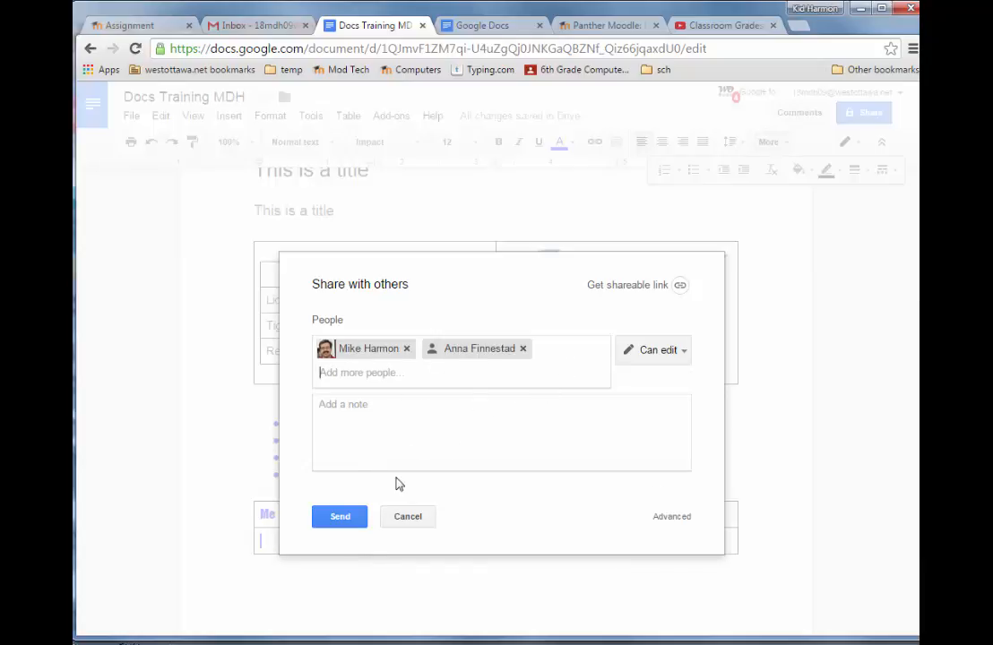
Keep the invitees' permission at Can edit, add the note "Welcome to my chat", and send the sharing invitation.
left_click(662, 350)
left_click(627, 386)
left_click(437, 421)
type("Welcome to my chat")
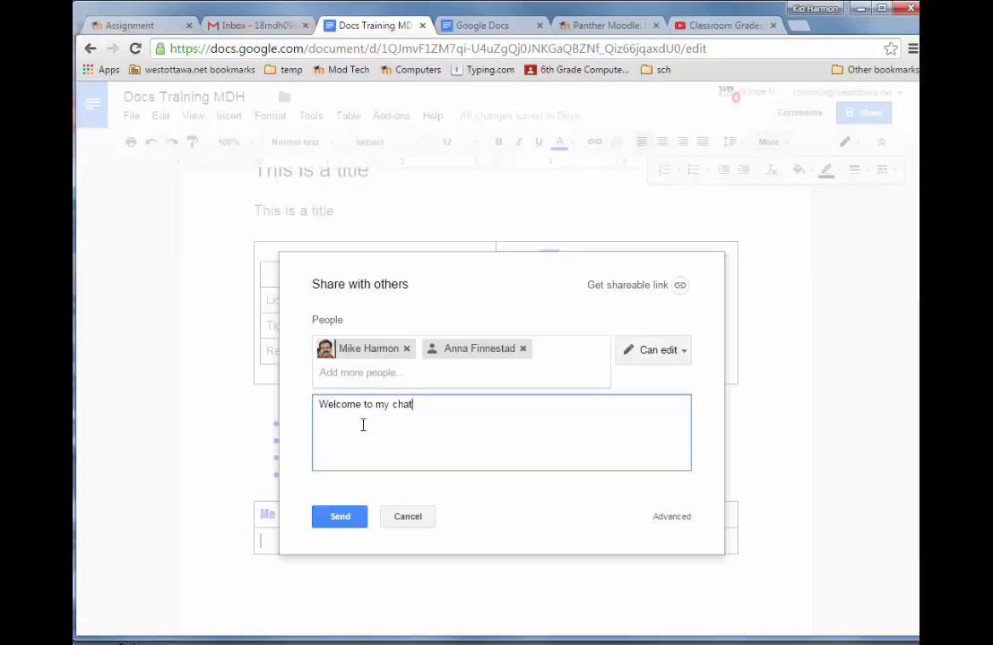
left_click(338, 516)
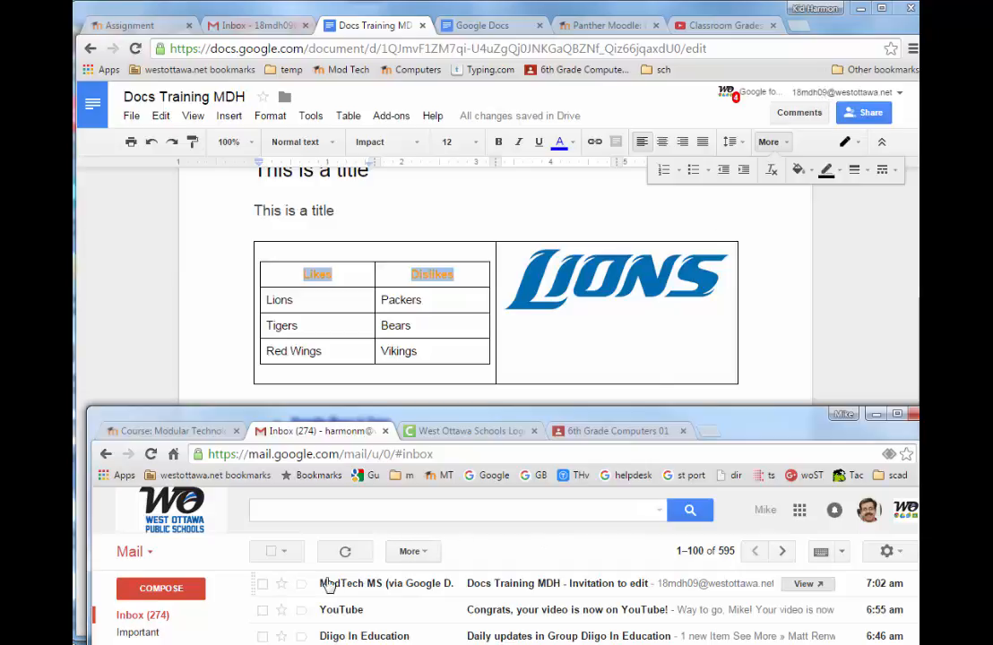
Open the Docs Training MDH invitation in the teacher's Gmail inbox and open the shared document from it at the chat table.
left_click(503, 587)
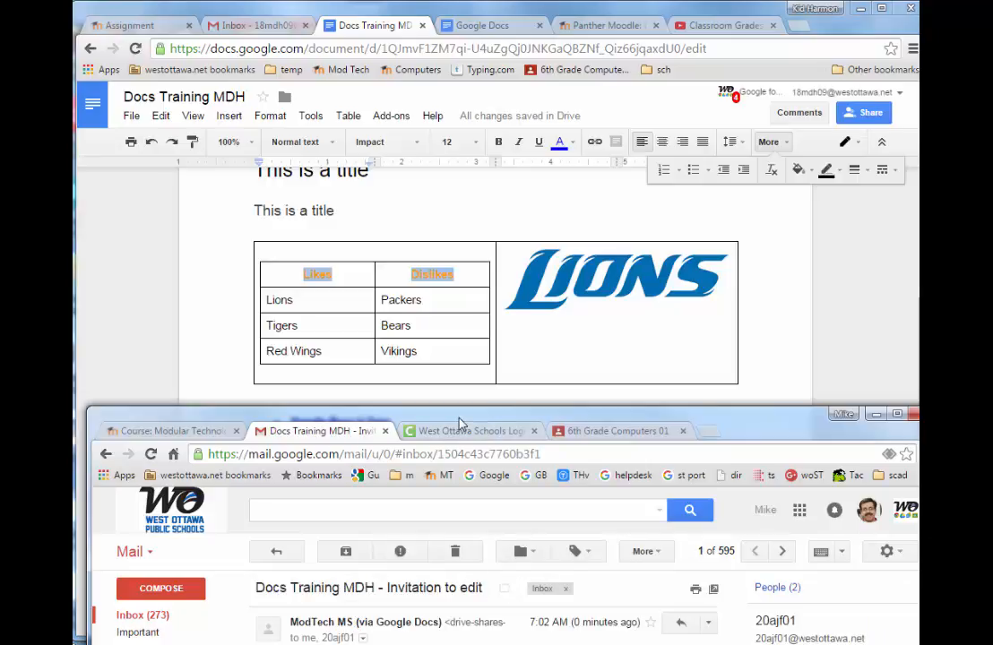
left_click_drag(453, 433, 458, 157)
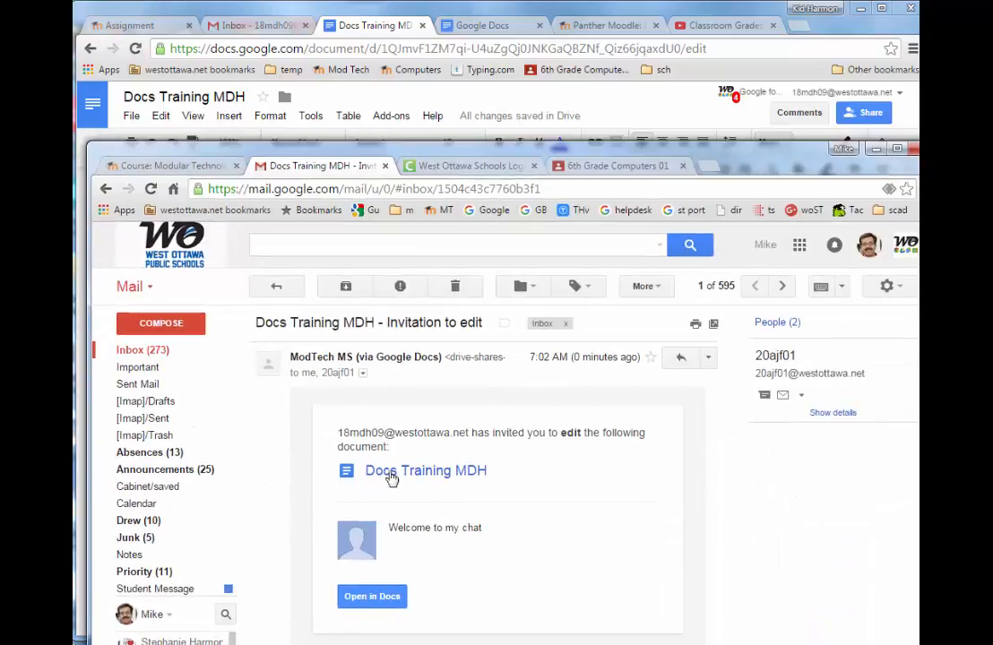
left_click(370, 607)
left_click_drag(457, 159, 740, 148)
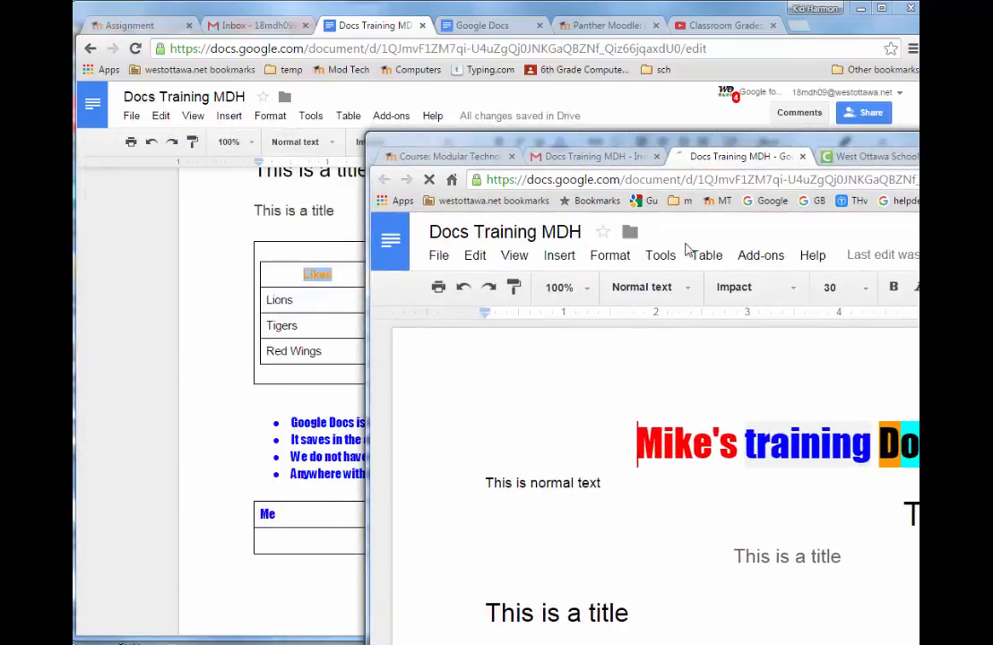
scroll(642, 410, "down", 6)
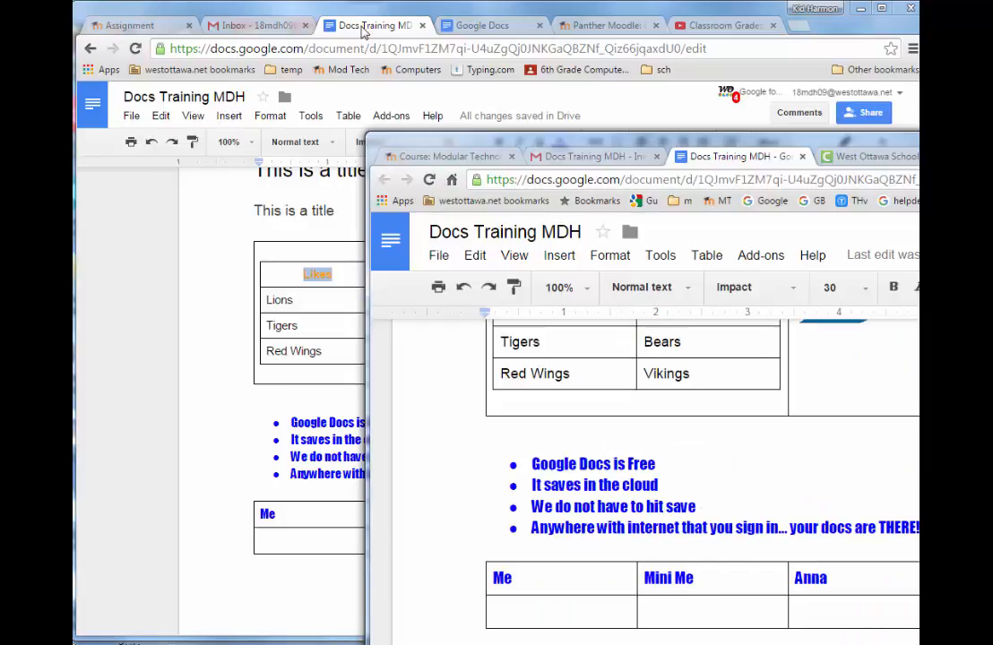
In the owner's copy, enter "Hi" and the teacher's first name below "Me" in the chat table, and check the teacher's copy.
left_click_drag(367, 11, 225, 5)
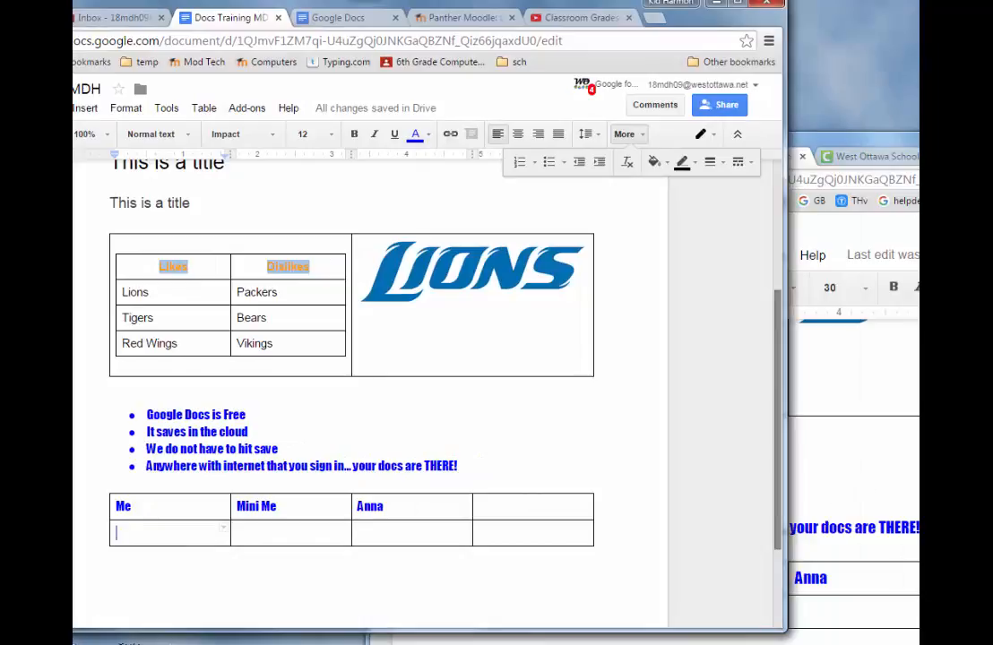
left_click(618, 134)
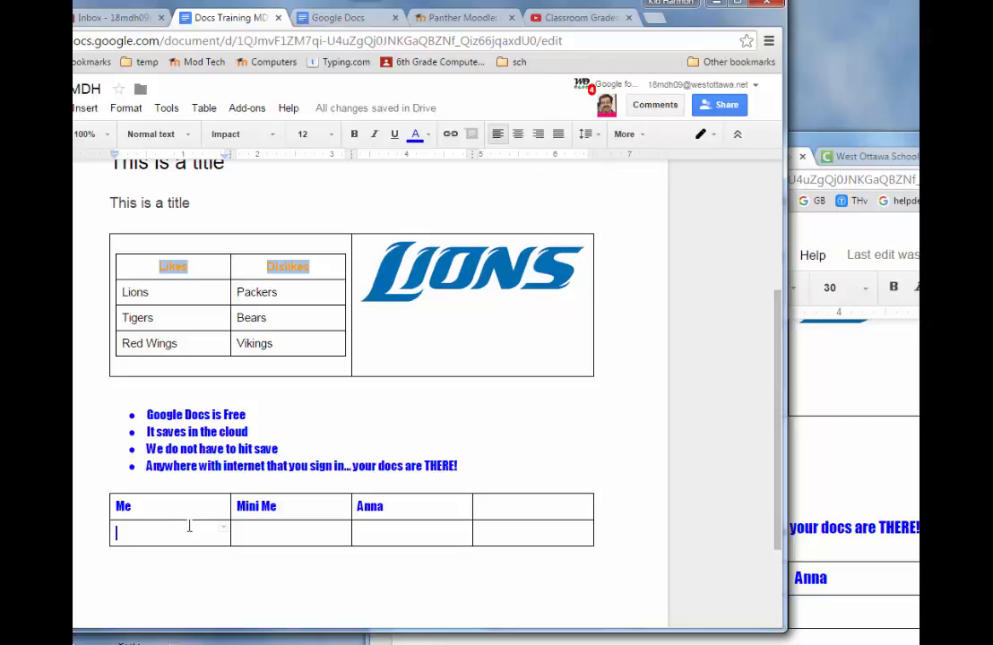
type("Hi")
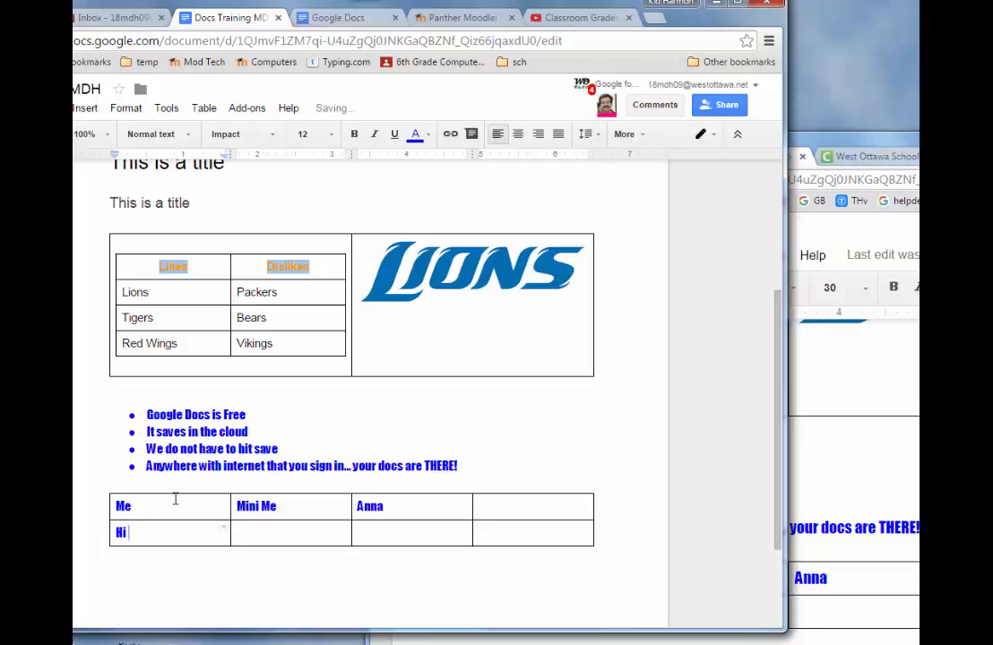
type(" Mike")
key("Return")
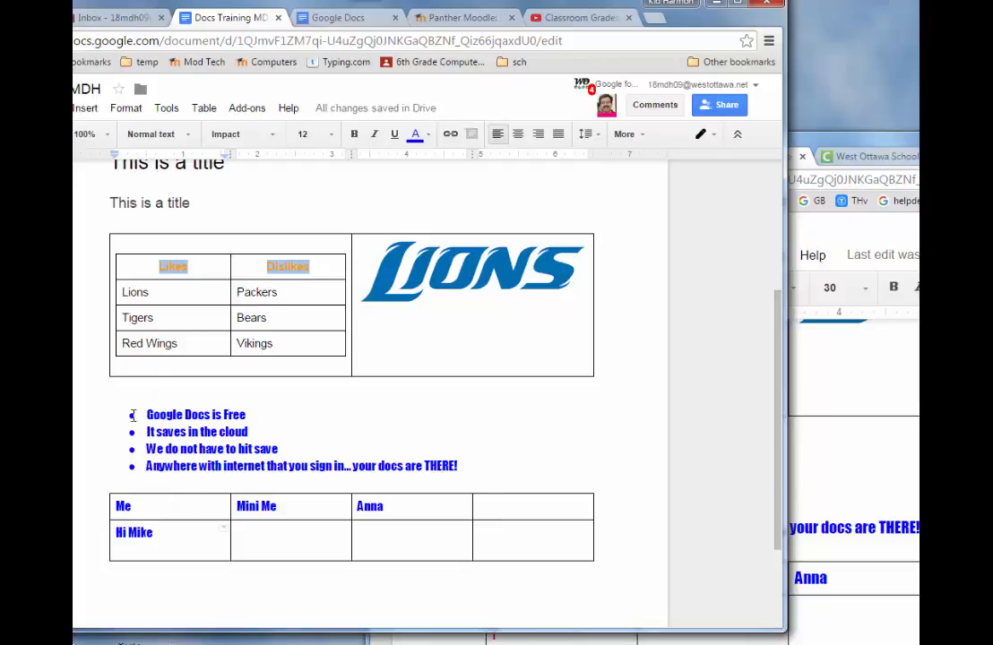
left_click(816, 140)
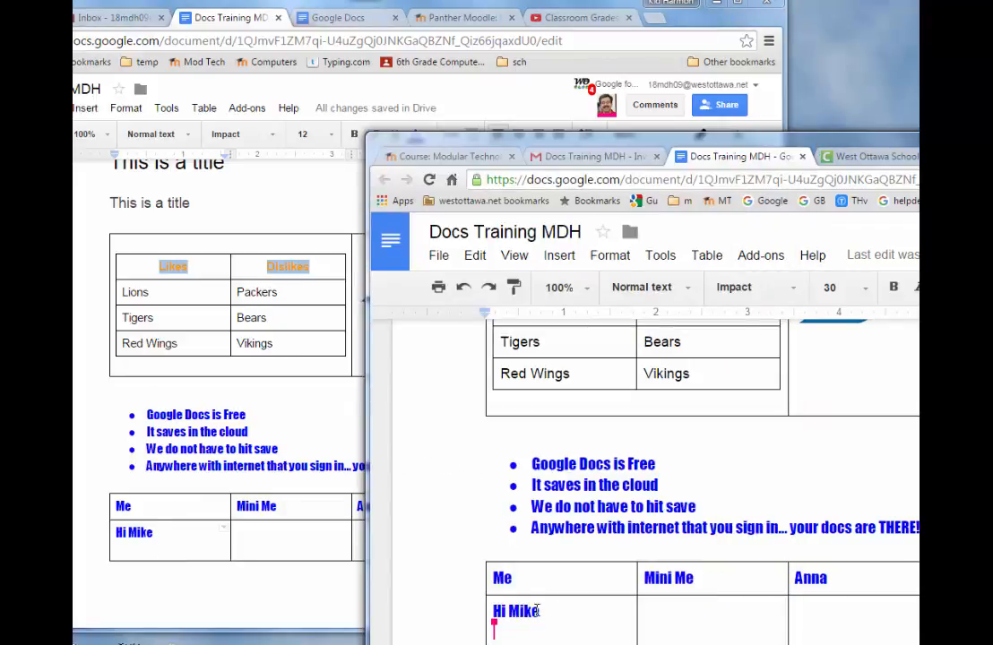
Enter "thanks for visiting" below "Mini Me" in the owner's copy, and check the message in the teacher's copy.
left_click(276, 542)
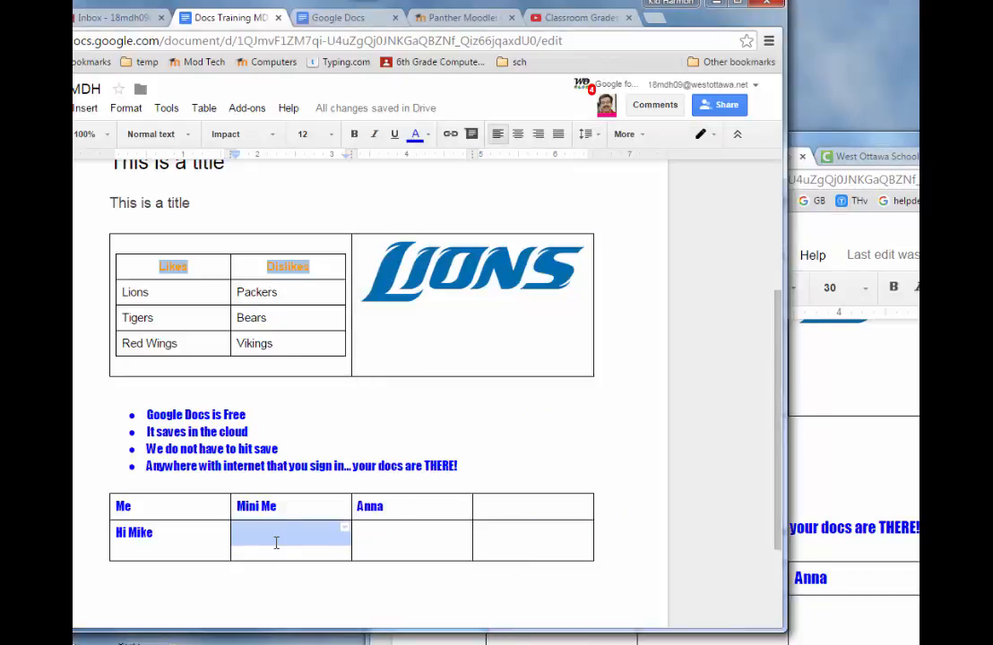
left_click(284, 530)
type("than")
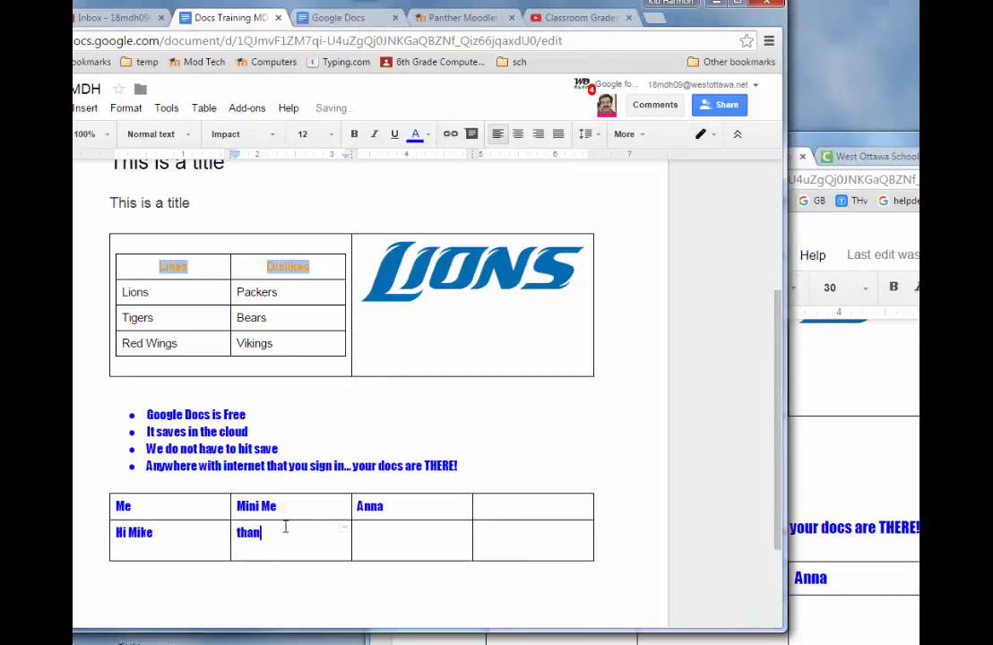
type("ks for visiting")
key("Return")
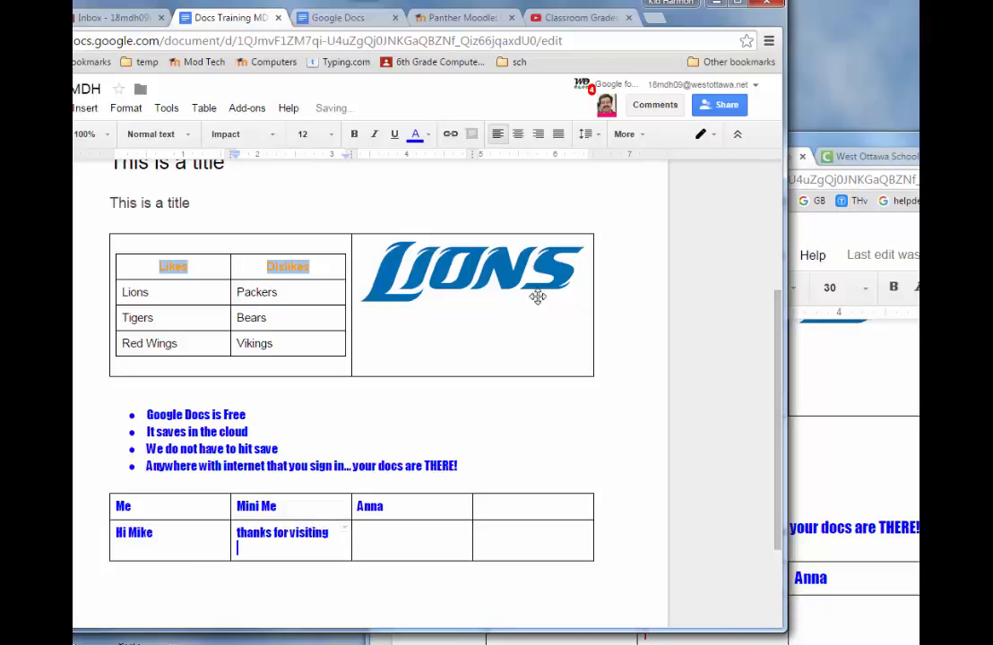
left_click(838, 143)
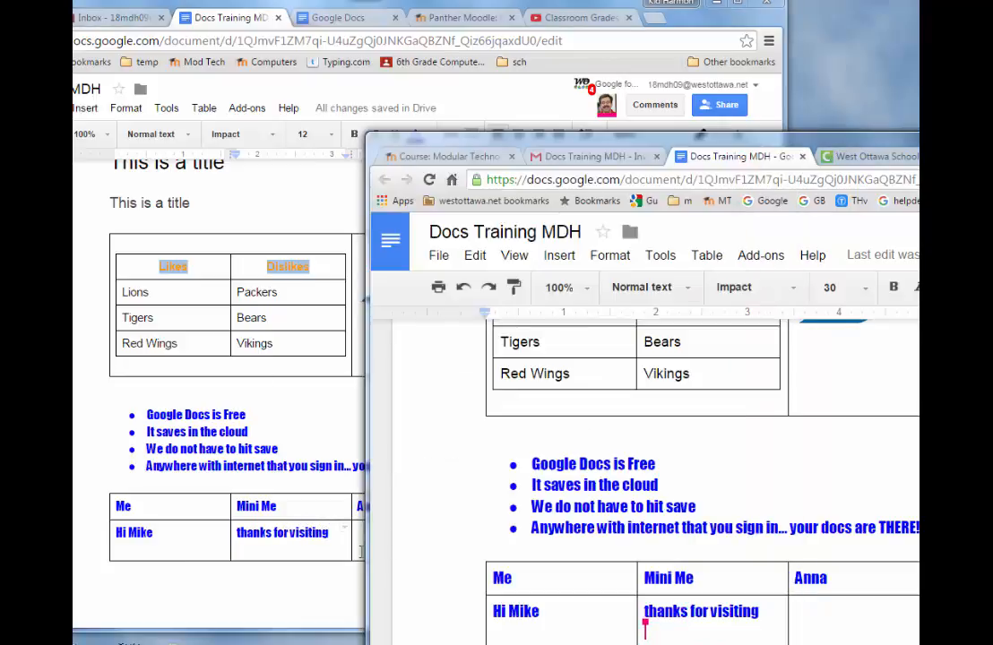
Highlight the "thanks for visiting" message in the chat table in orange.
left_click(361, 550)
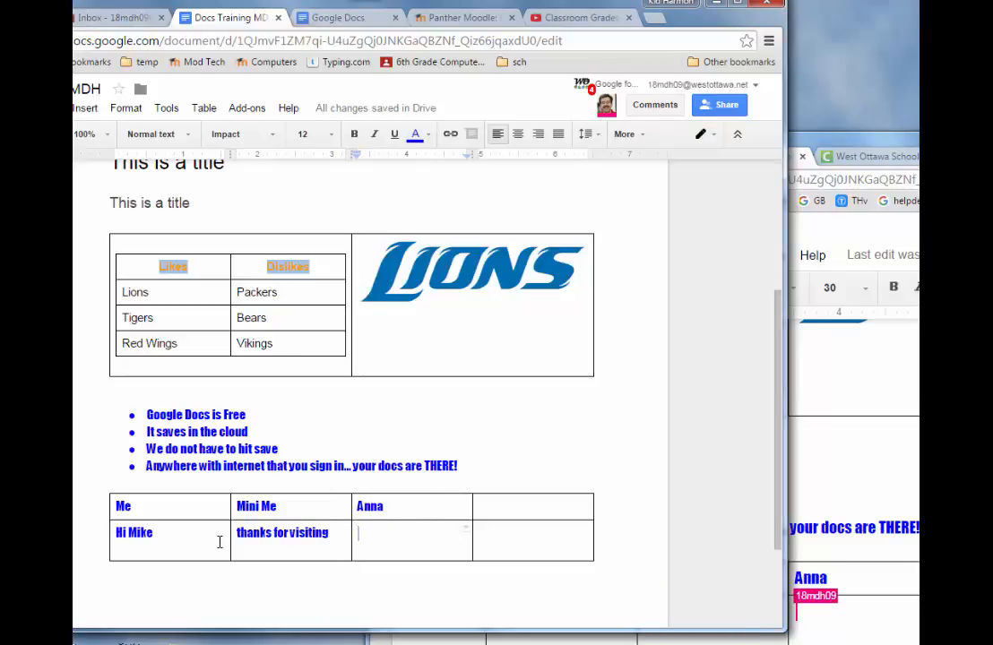
left_click_drag(330, 534, 236, 534)
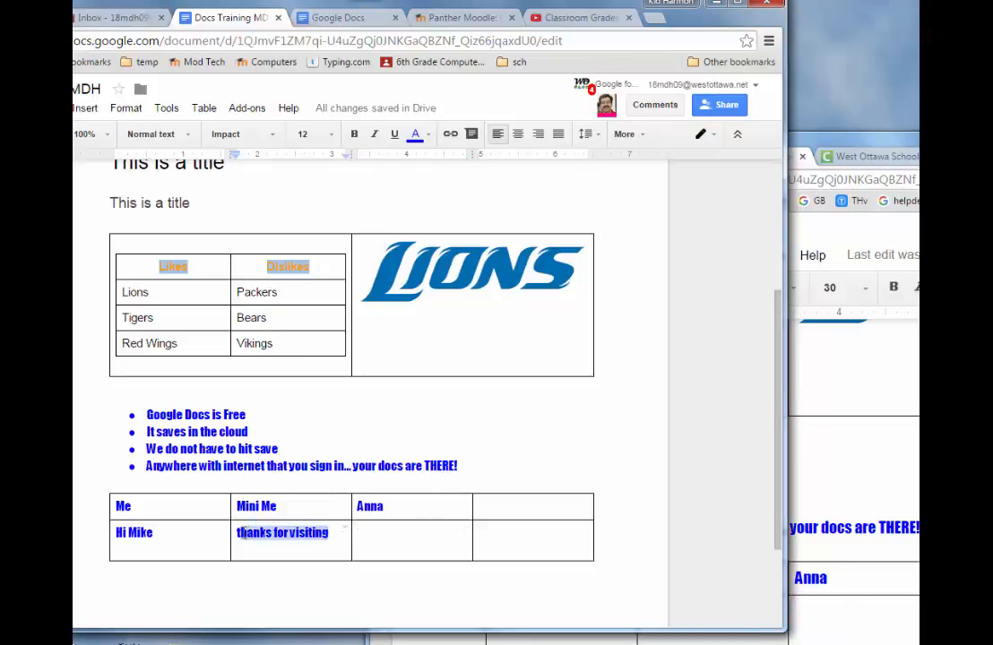
left_click(415, 134)
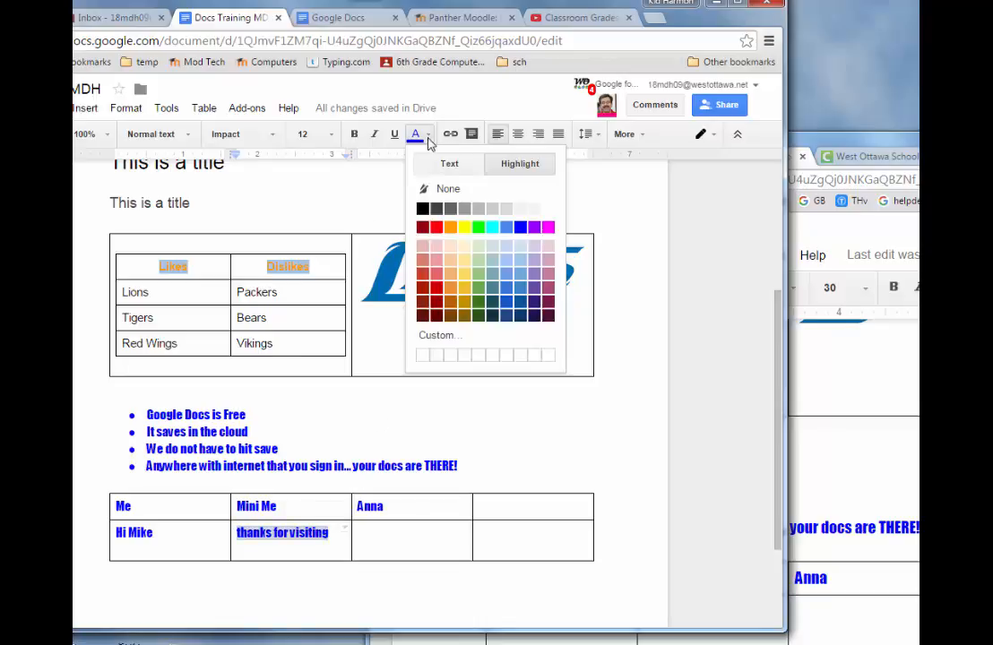
left_click(452, 230)
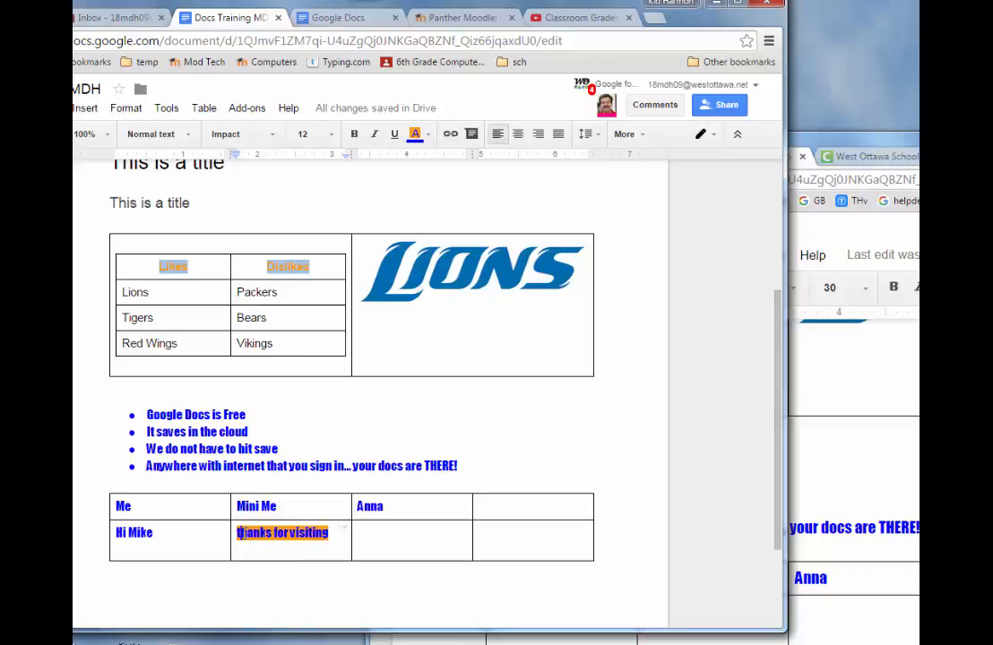
left_click(318, 546)
Select the empty cell below the third header in the teacher's copy and compare the collaborators' cursors and the highlight in both windows.
left_click(822, 615)
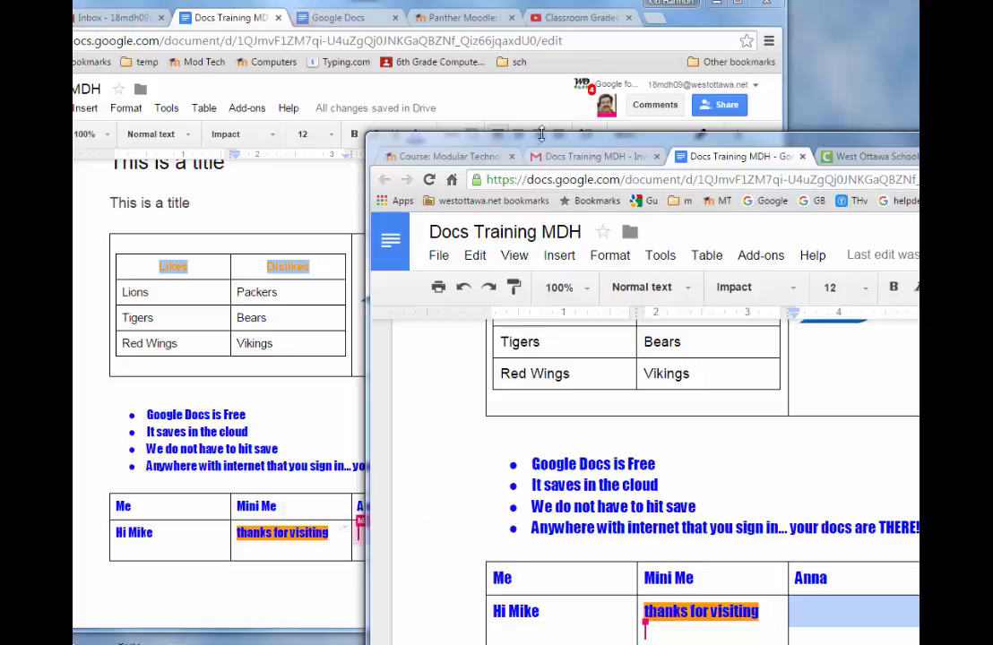
left_click_drag(543, 143, 548, 97)
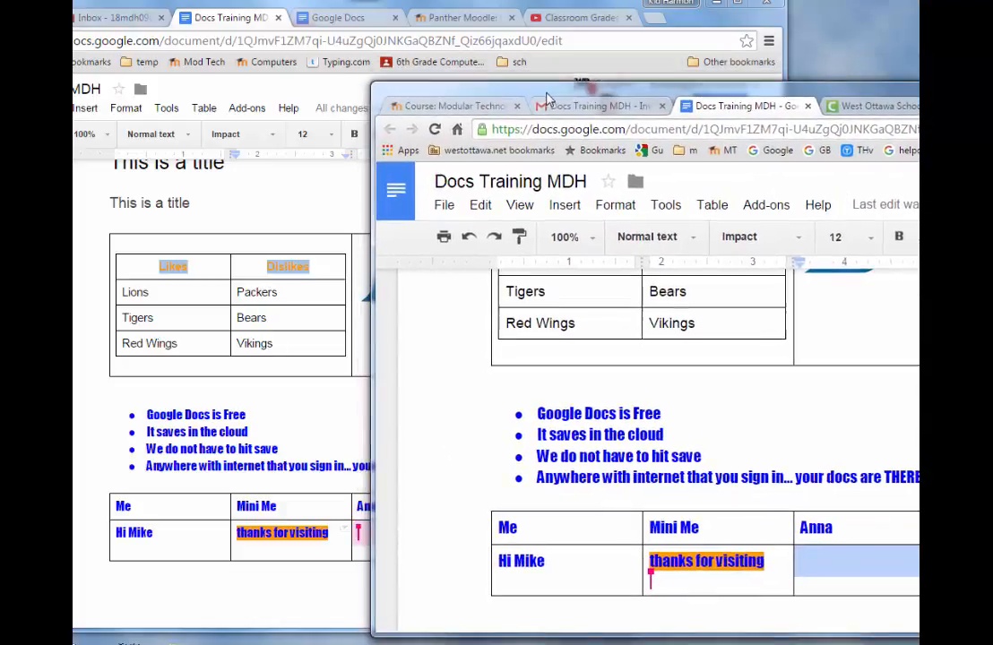
left_click(285, 446)
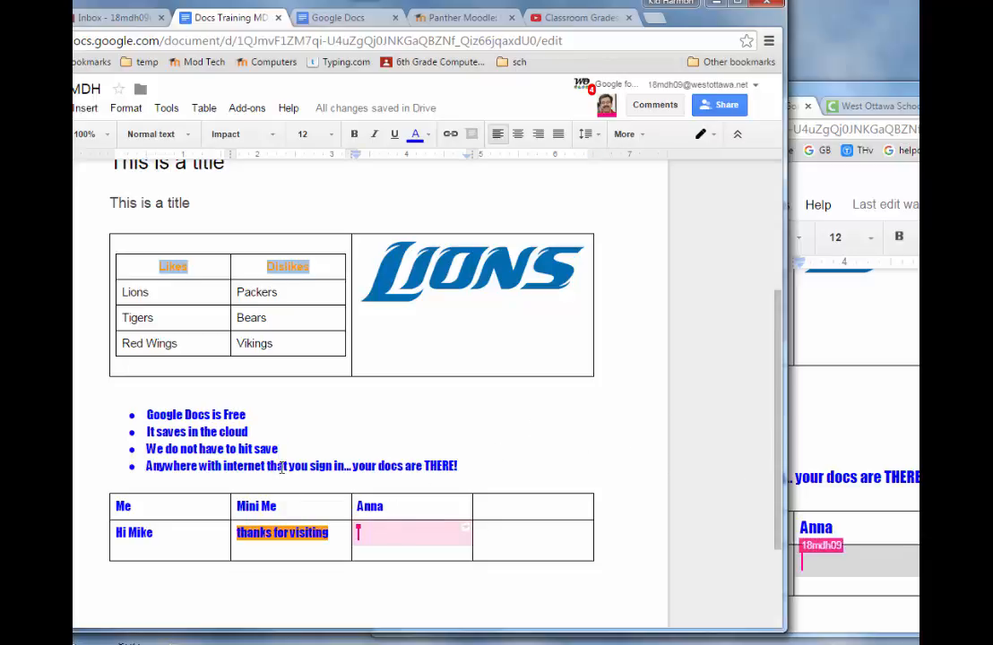
scroll(393, 435, "up", 5)
scroll(421, 310, "down", 8)
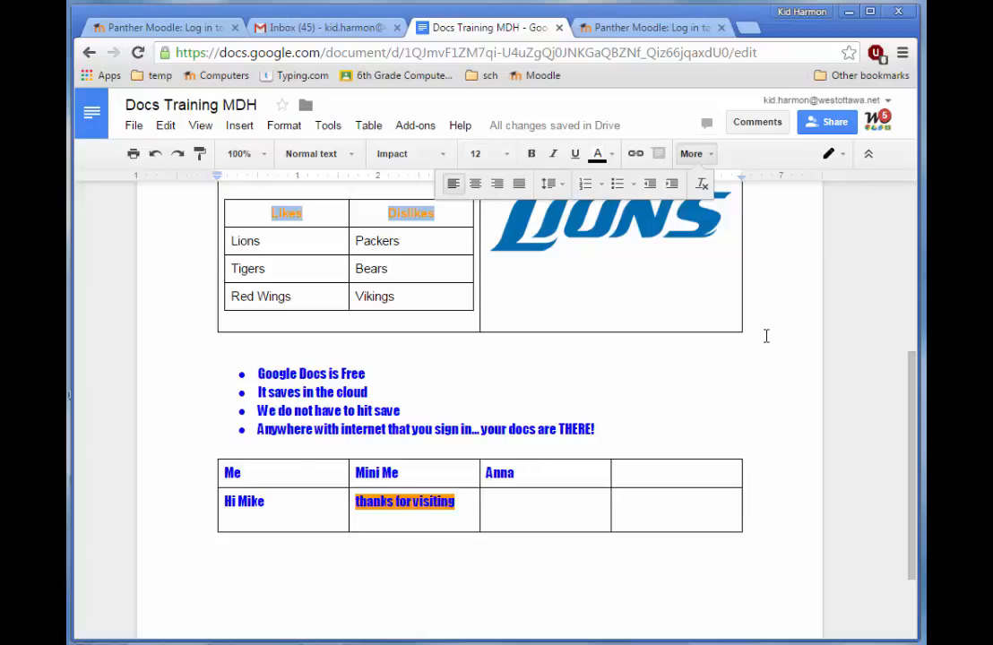
Start a numbered list below the chat table with "I could create a card for my mom with my brother who is in Indiana".
left_click(707, 160)
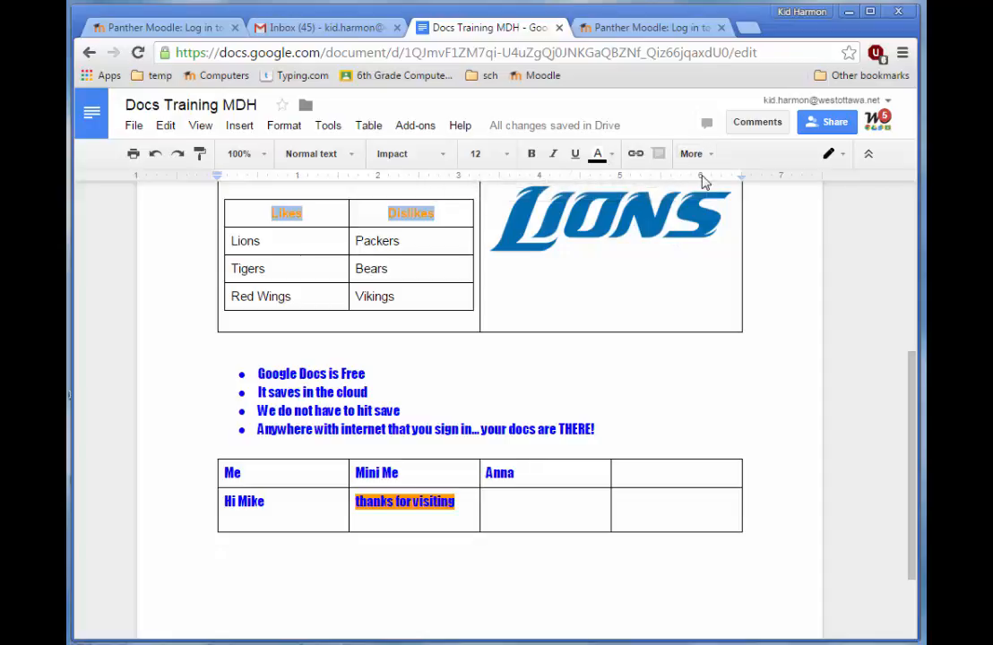
left_click(696, 160)
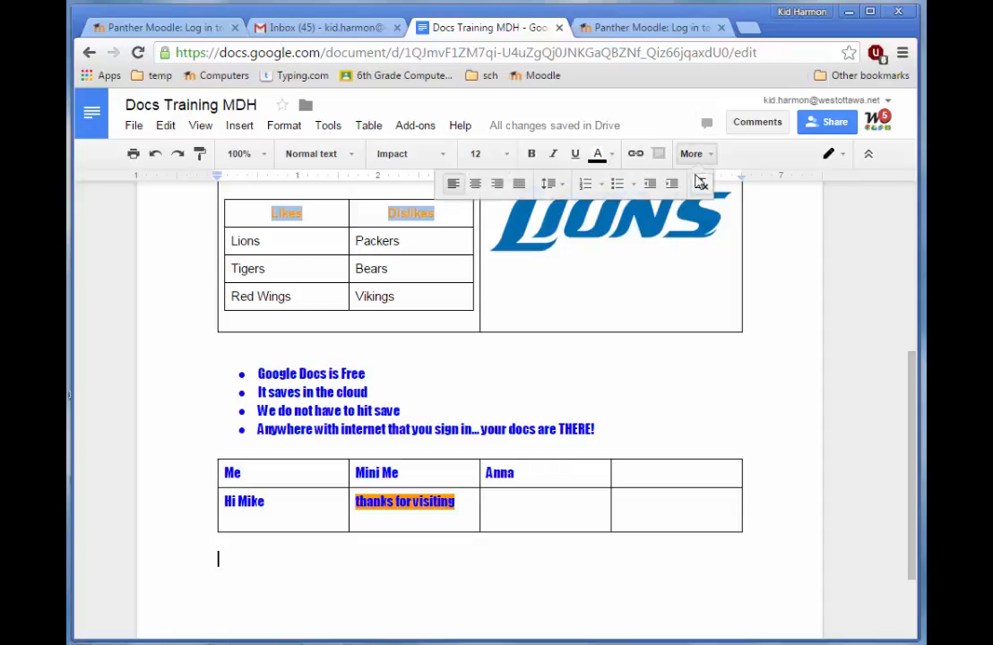
left_click(584, 184)
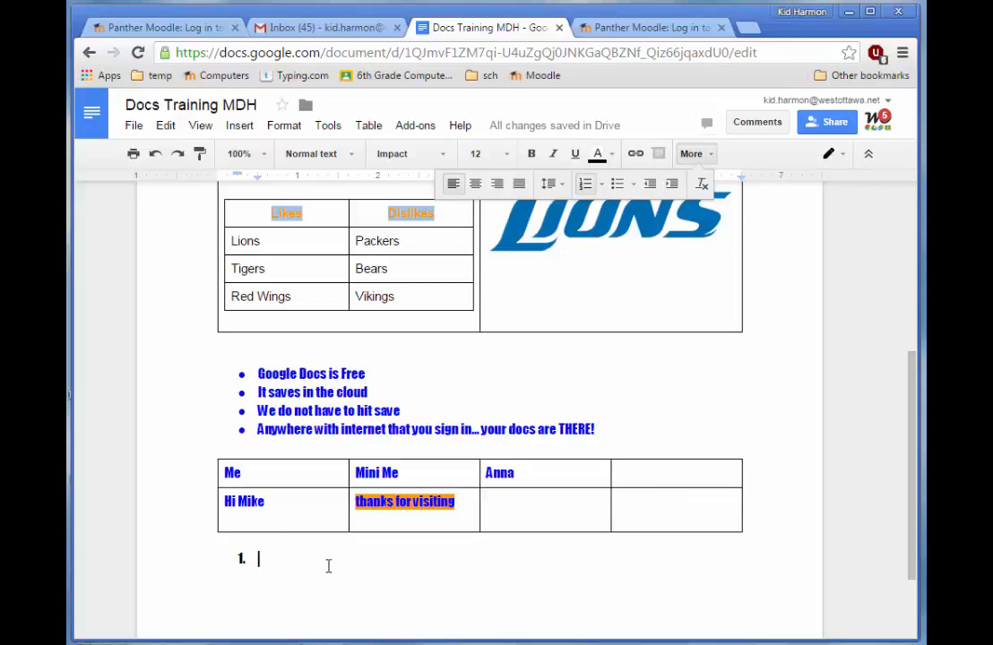
type("I could create a card for my mom with my brother who is in Indiana")
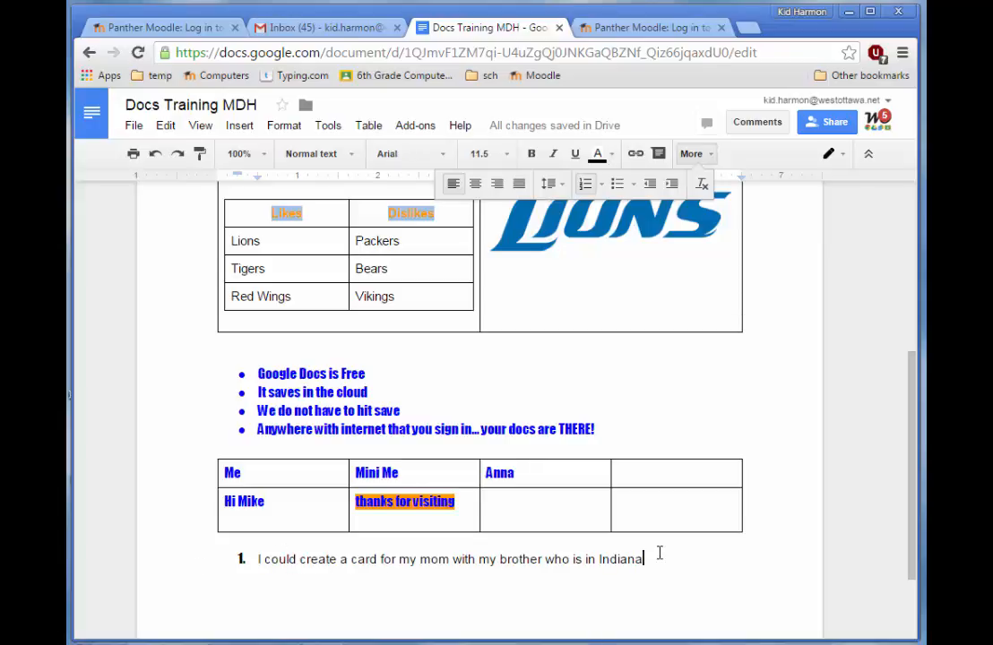
key("Return")
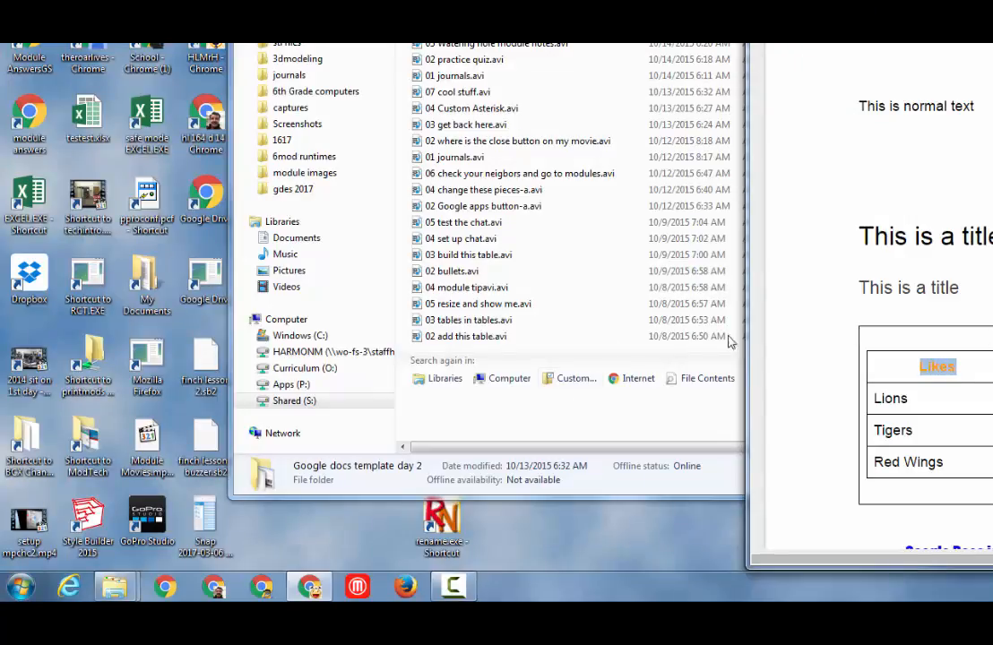
Launch the DuckCapture screen capture program from the DuckLink folder among the installed programs.
left_click(19, 587)
left_click(52, 526)
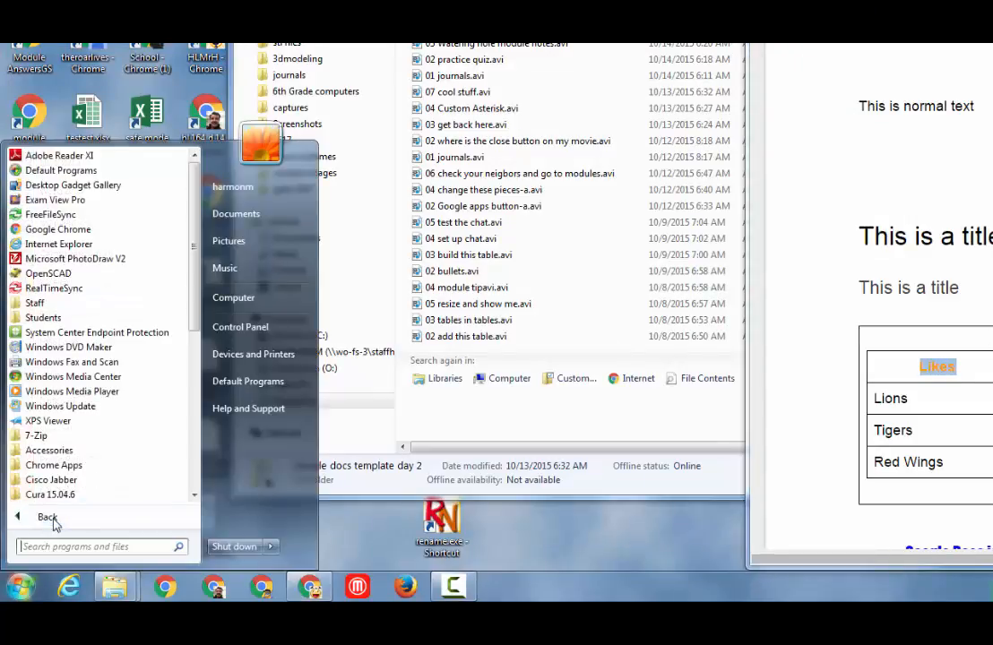
scroll(58, 488, "down", 1)
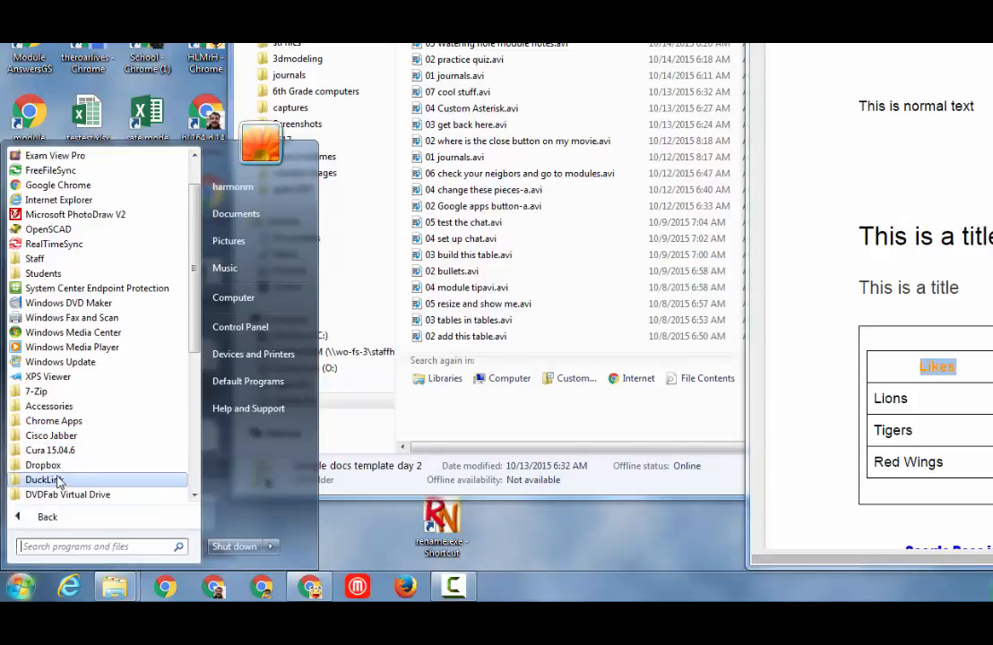
left_click(57, 482)
left_click(54, 483)
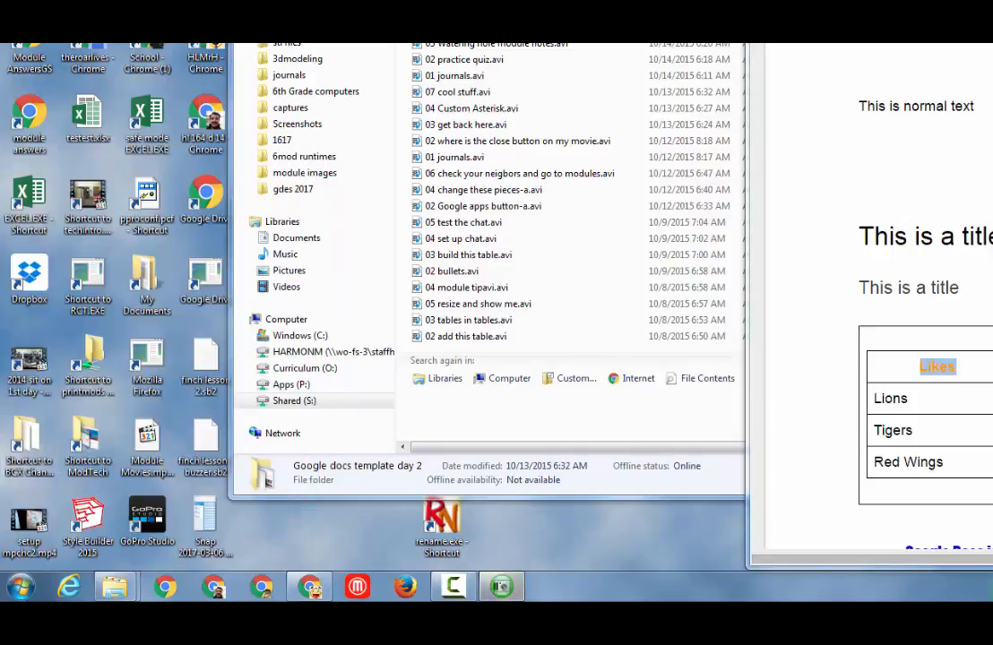
Bring the whole document window into view and take a Region capture of the document page down to the lower "This is a title" line.
left_click_drag(986, 44, 303, 46)
left_click_drag(303, 0, 303, 41)
left_click_drag(695, 196, 957, 195)
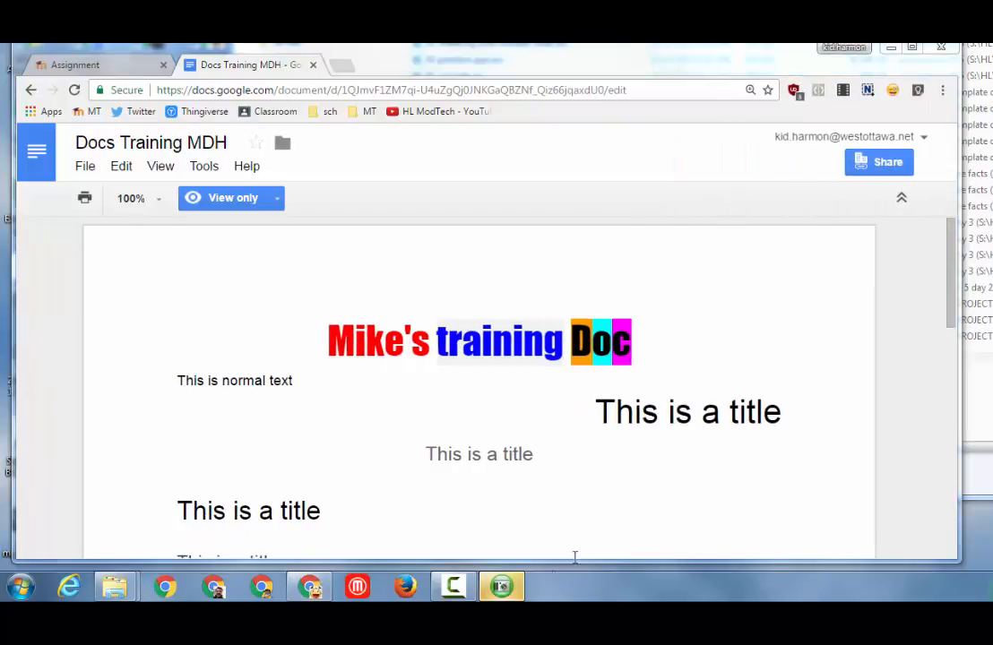
left_click_drag(702, 72, 700, 277)
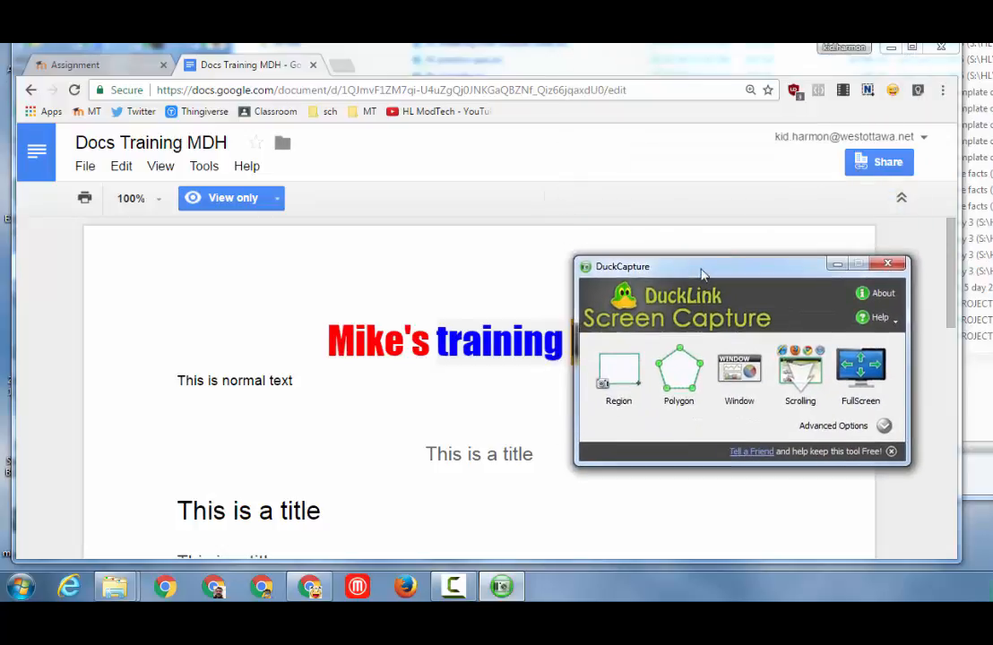
left_click(625, 384)
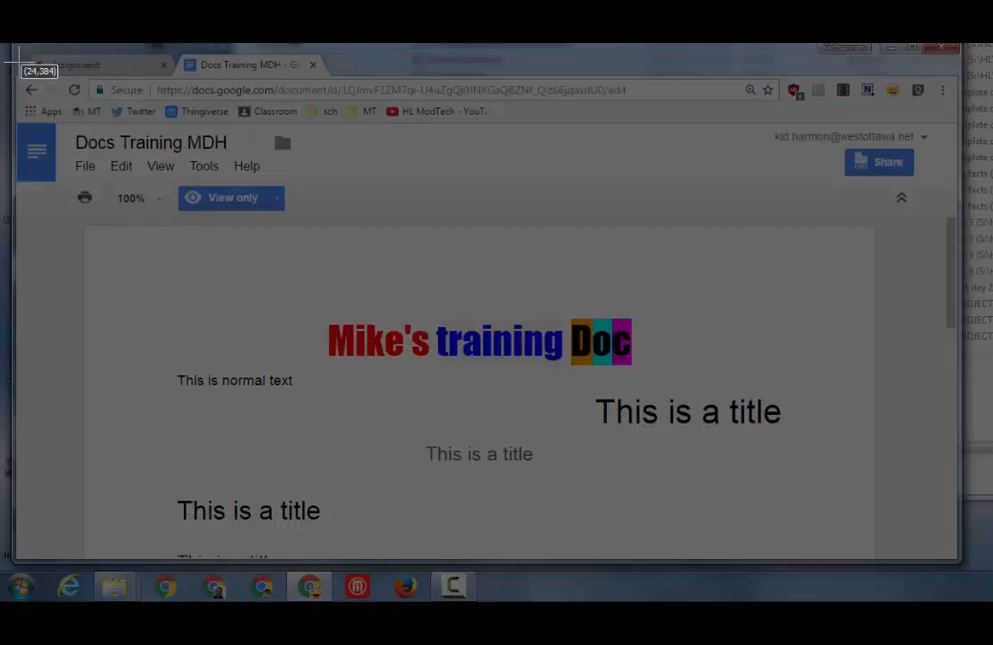
left_click_drag(72, 216, 870, 554)
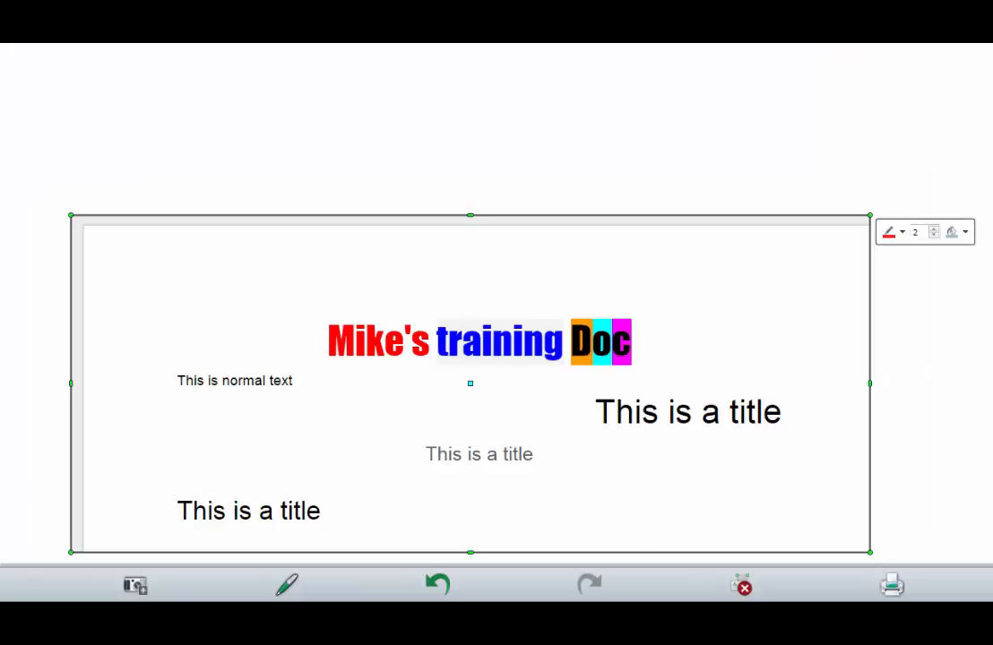
Leave the capture editor and view the saved snapshot "Snap 2017-03-22 at 05.48.25.png" from the desktop, closing the image after checking it.
key("Escape")
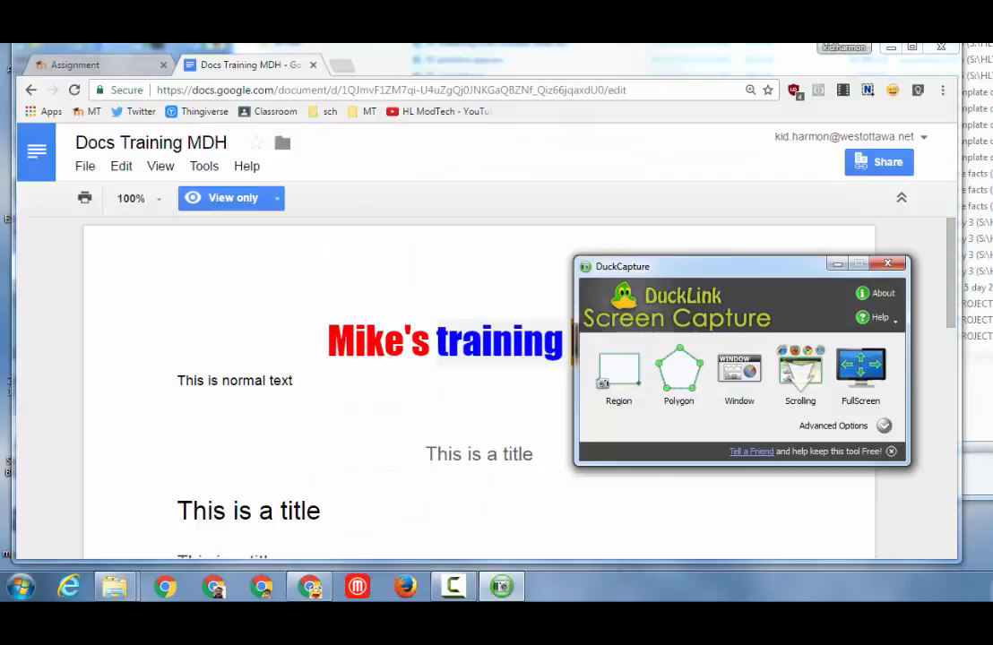
left_click(991, 461)
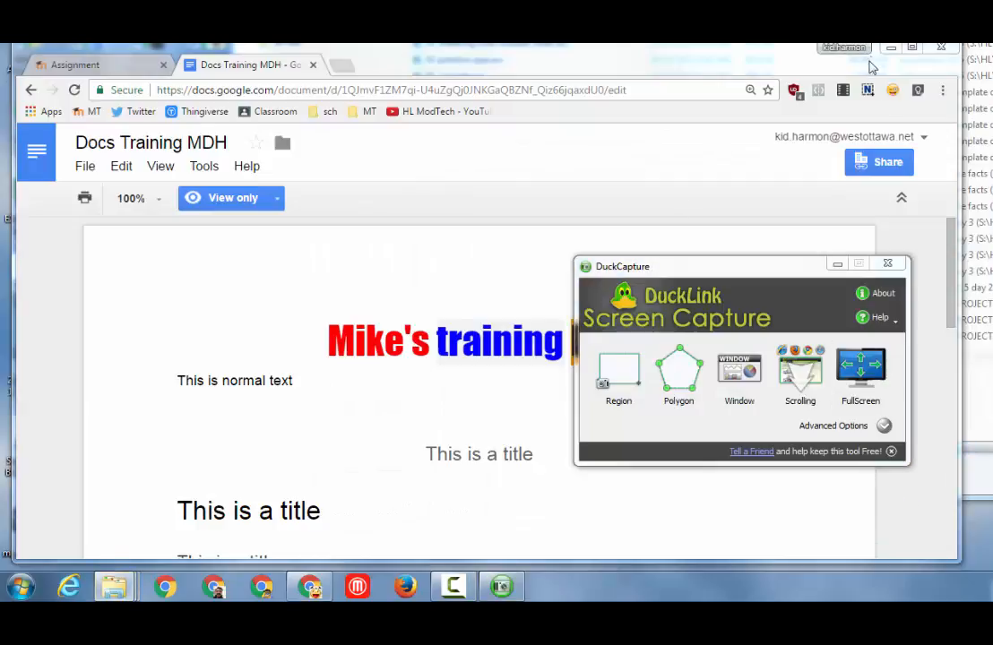
left_click(890, 51)
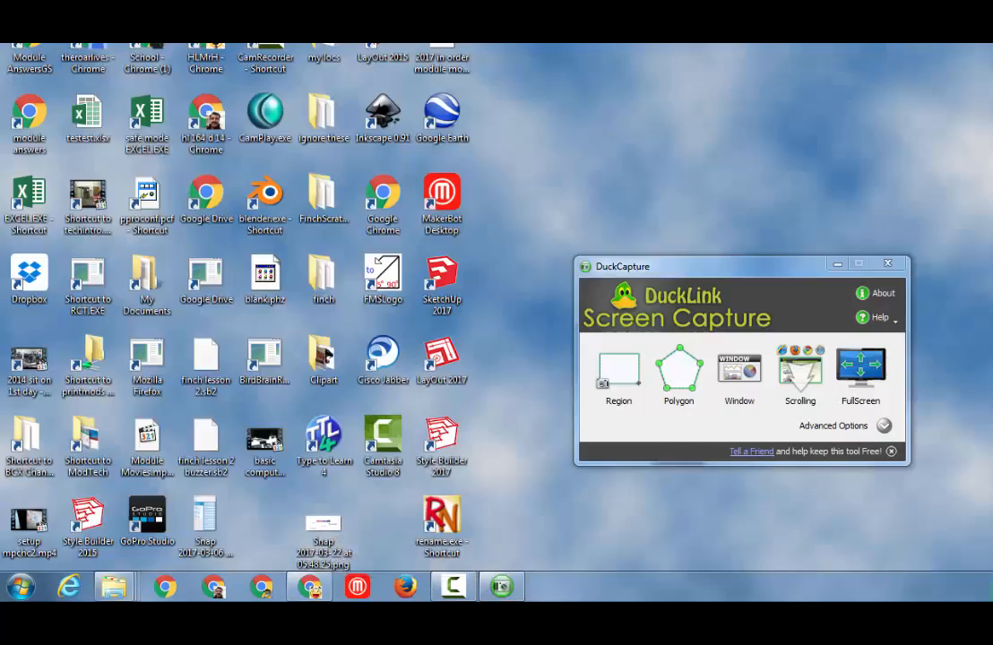
double_click(339, 530)
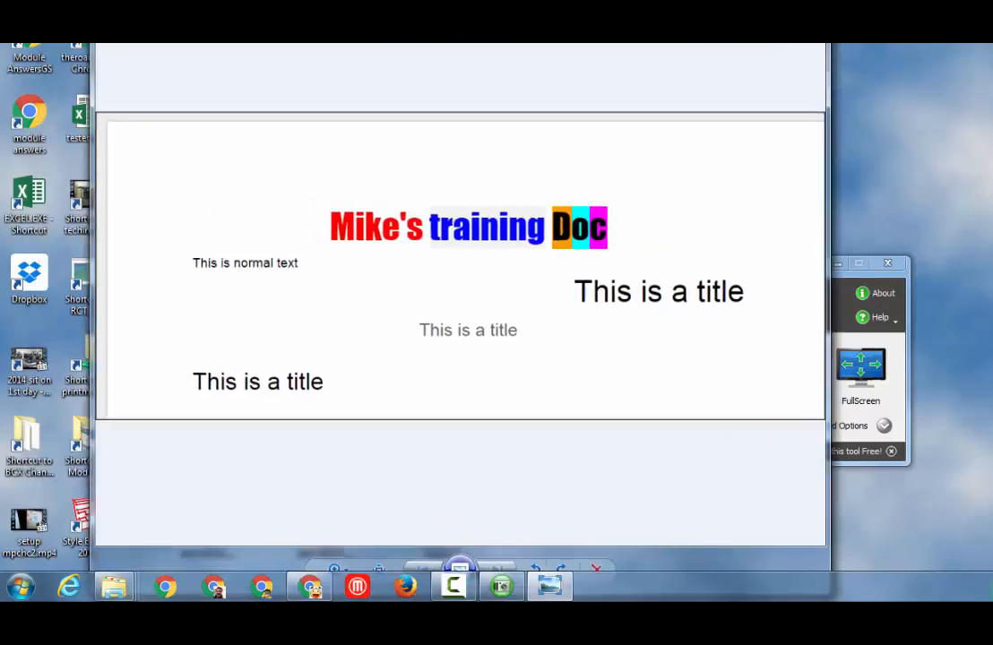
left_click_drag(590, 2, 554, 53)
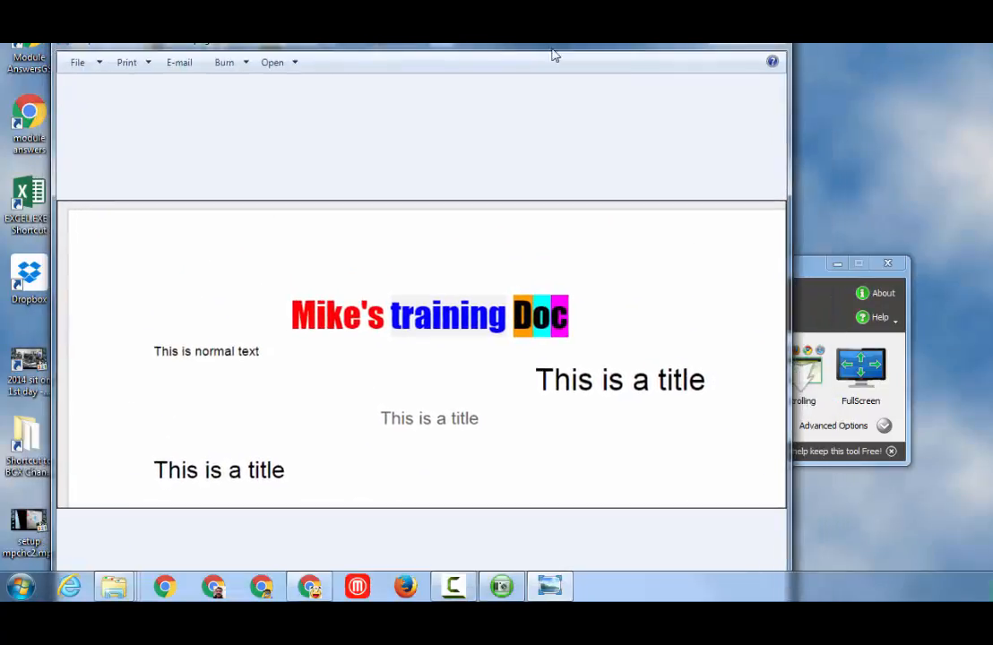
left_click(764, 44)
Open Google Classroom in a new browser tab and open the Mod Tech 2nd Hr assignment "Turn in a scren shot of your Google Doc project".
left_click(310, 587)
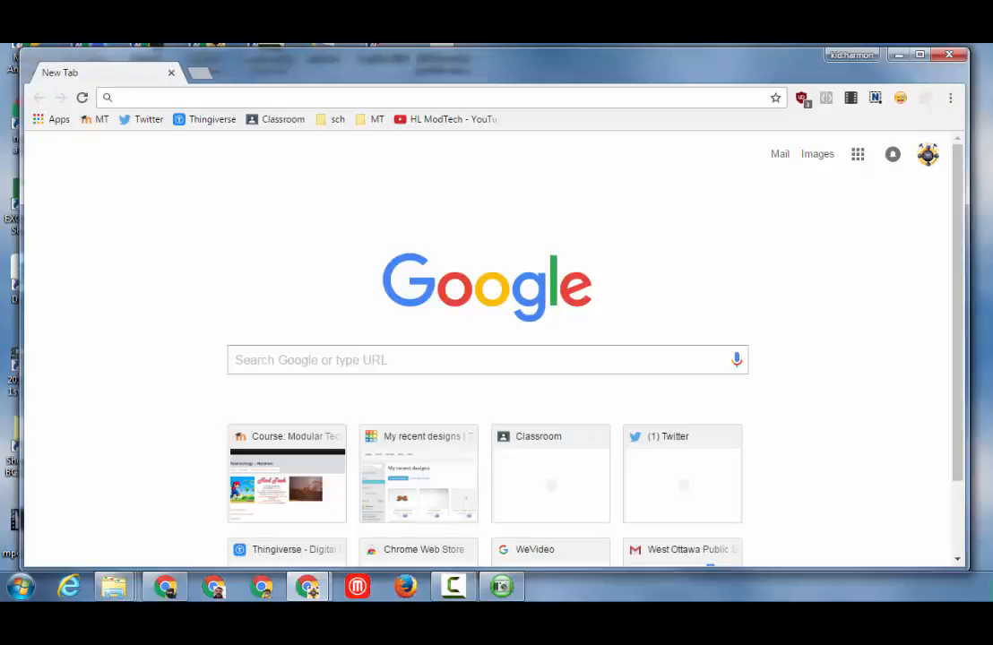
left_click(199, 72)
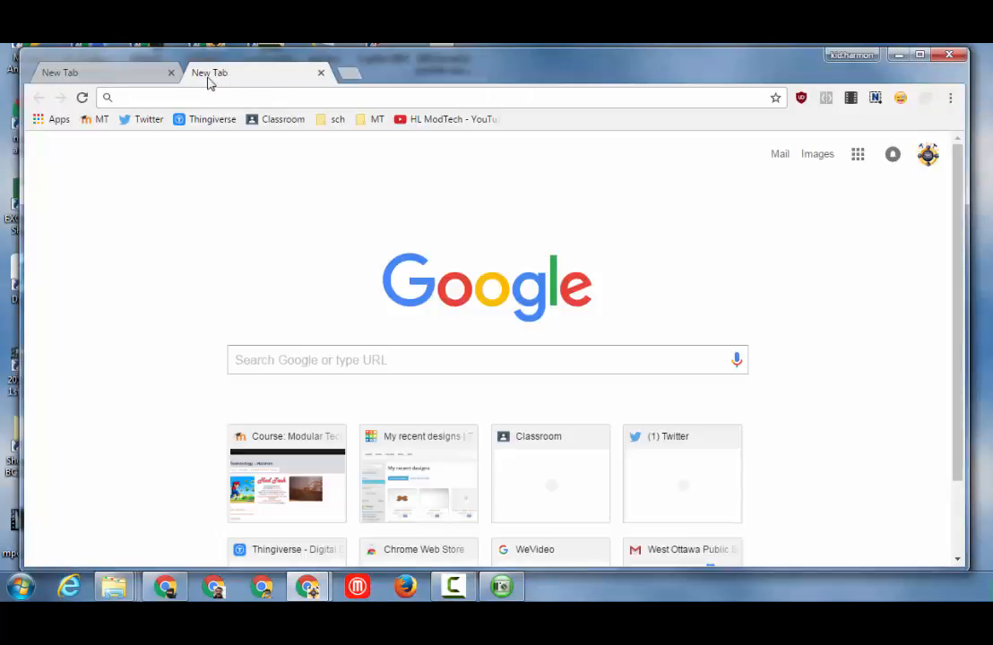
left_click(269, 127)
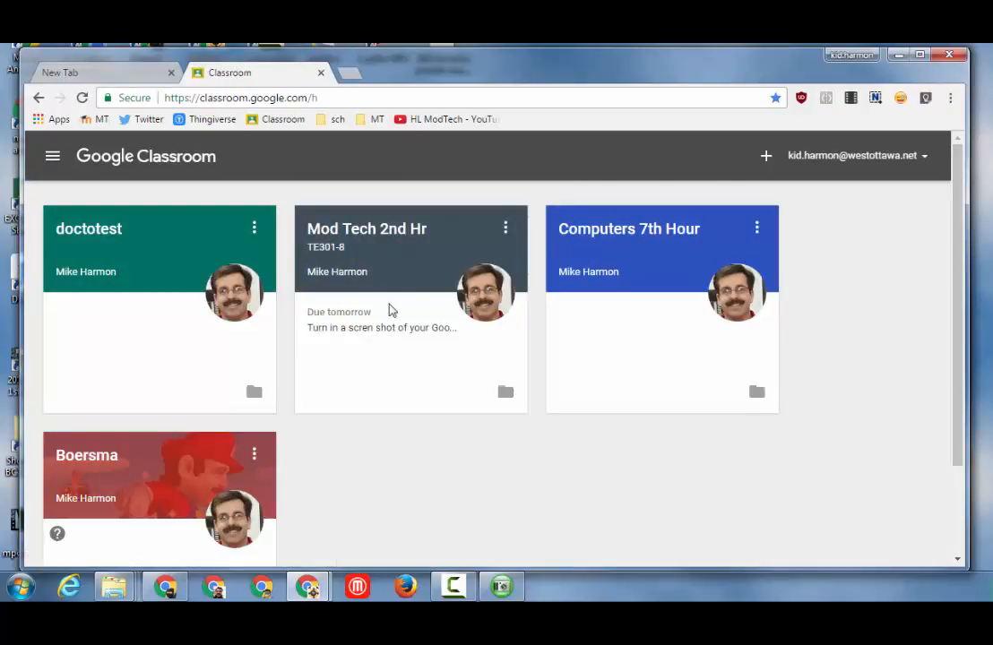
left_click(387, 249)
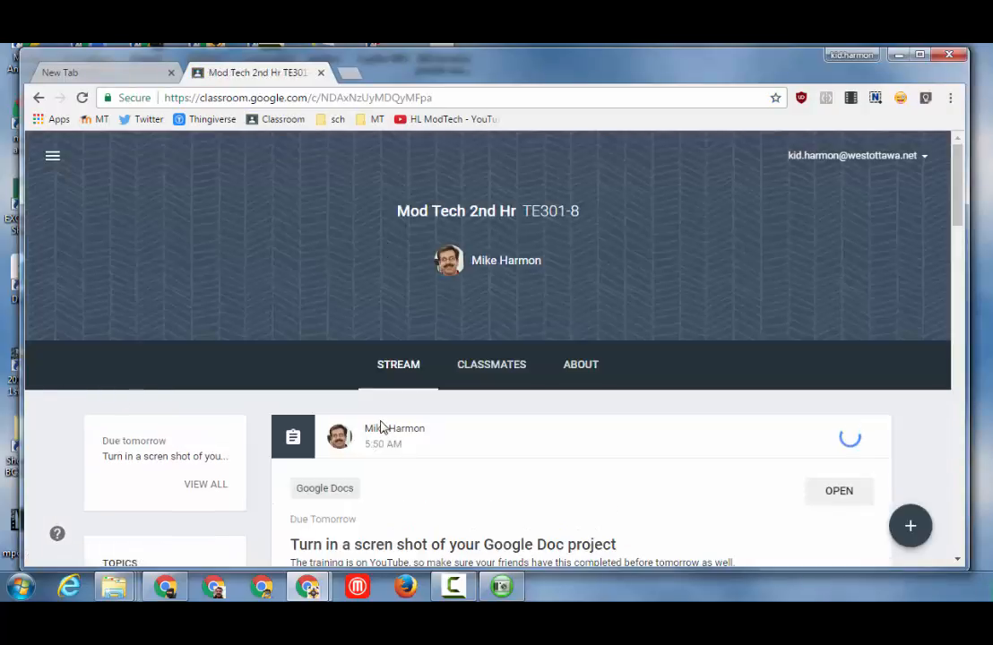
scroll(407, 408, "down", 3)
scroll(399, 395, "down", 2)
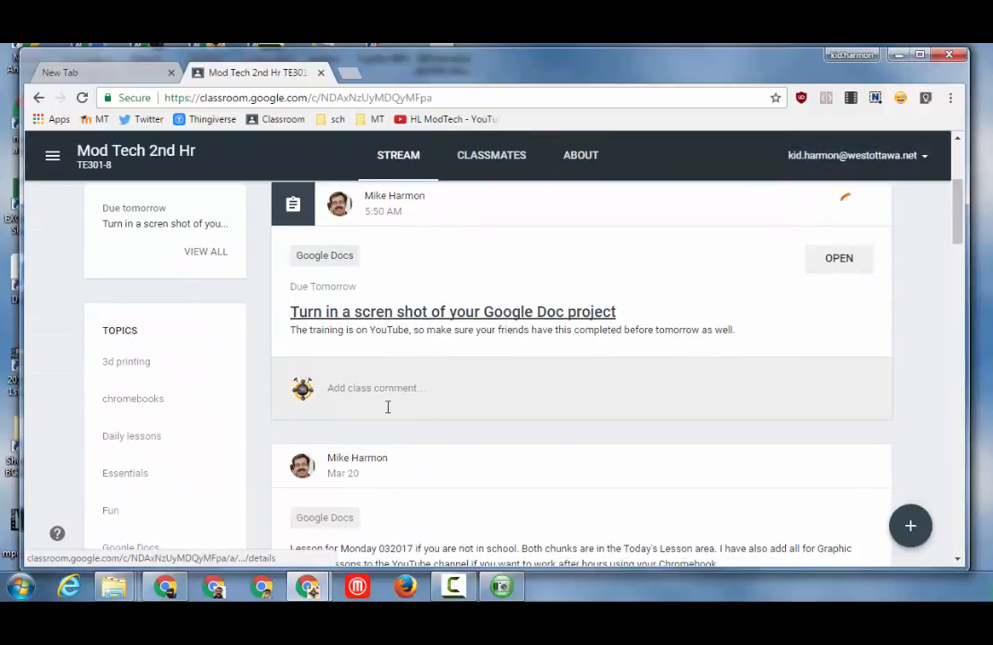
left_click(835, 259)
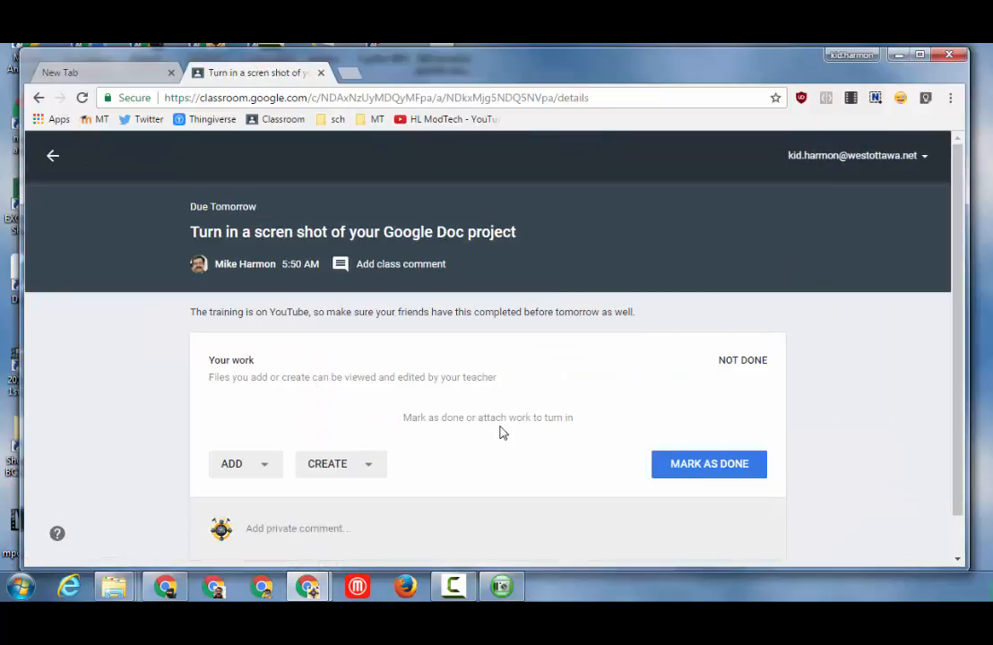
Start adding a file from the computer to the assignment's work.
scroll(466, 418, "down", 1)
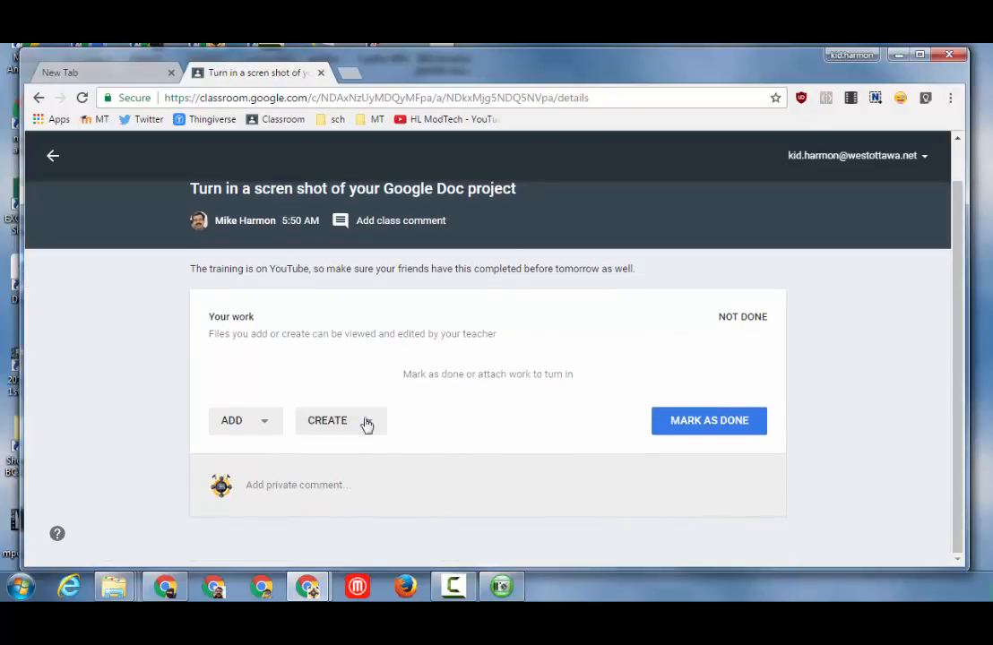
left_click(240, 423)
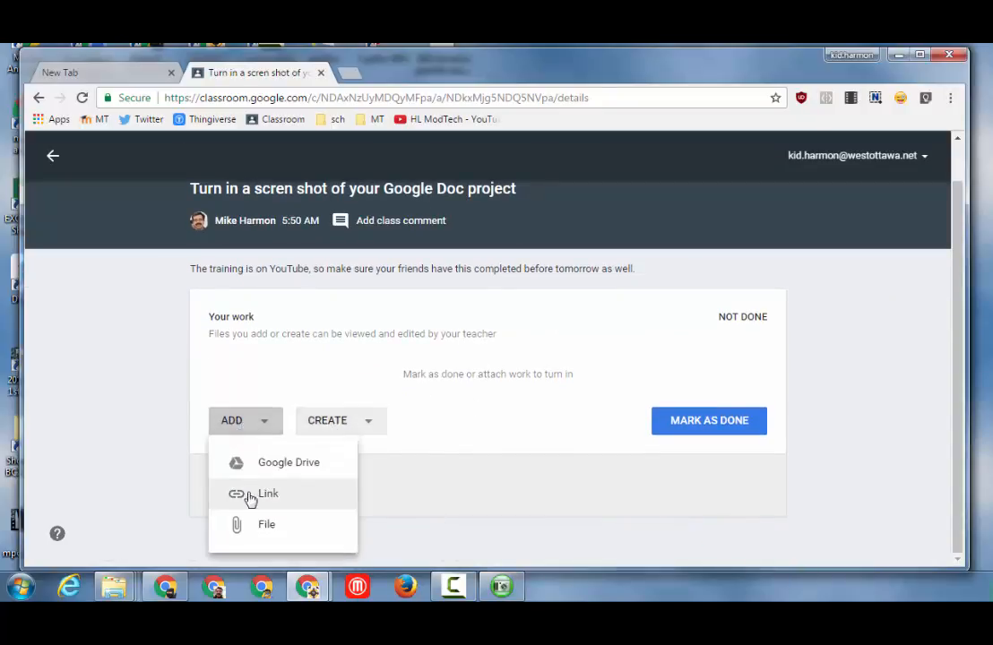
left_click(253, 527)
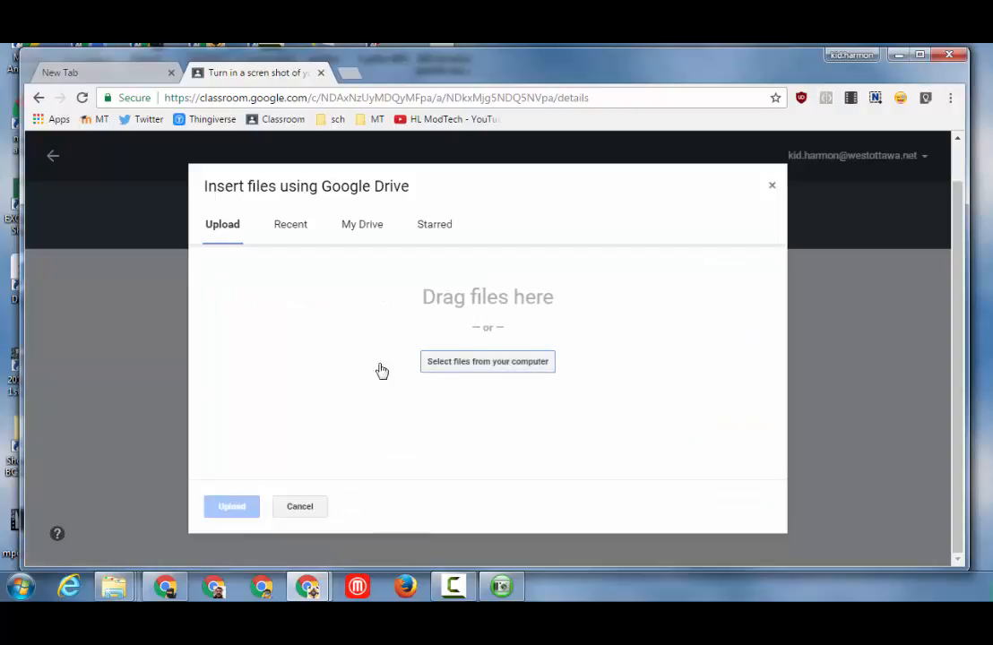
left_click(488, 362)
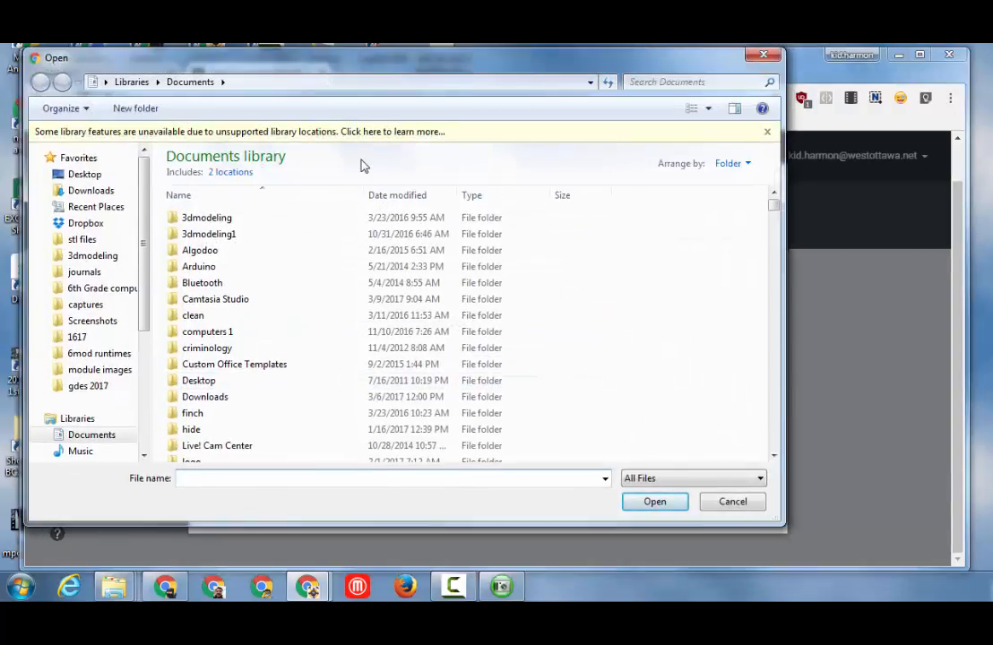
Choose "Snap 2017-03-22 at 05.48.25.png" from the Desktop folder and upload it as the assignment's attachment.
left_click(81, 173)
left_click(208, 380)
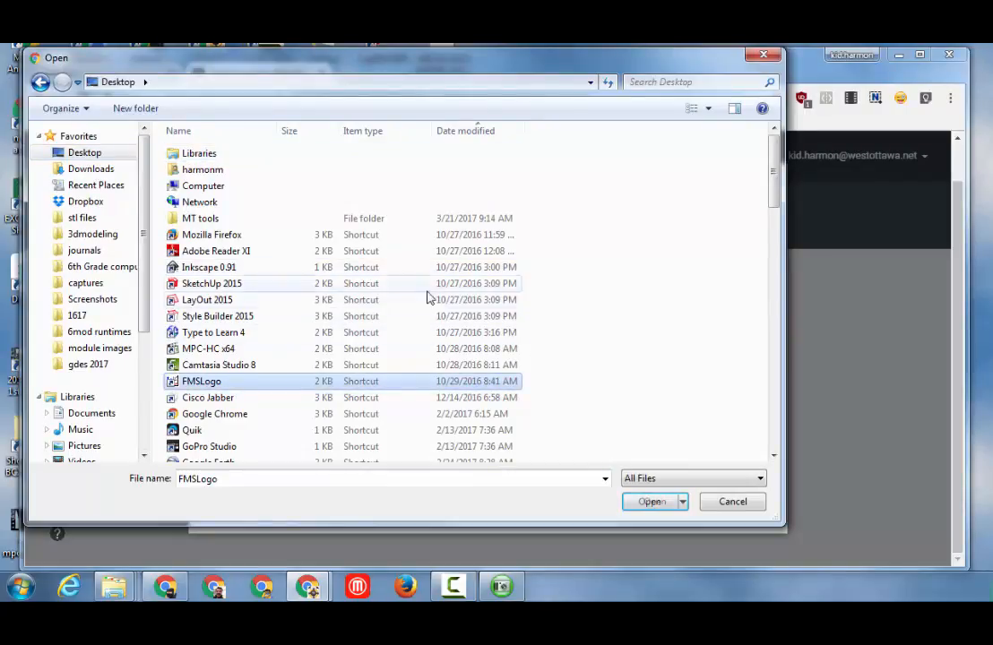
scroll(291, 347, "down", 2)
scroll(288, 350, "down", 2)
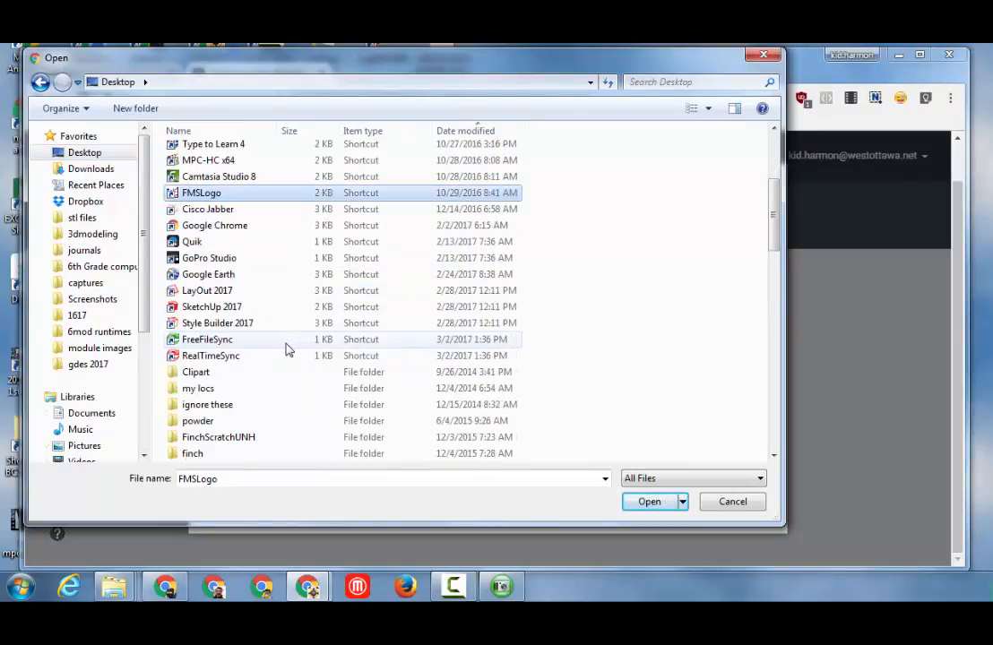
scroll(255, 358, "down", 3)
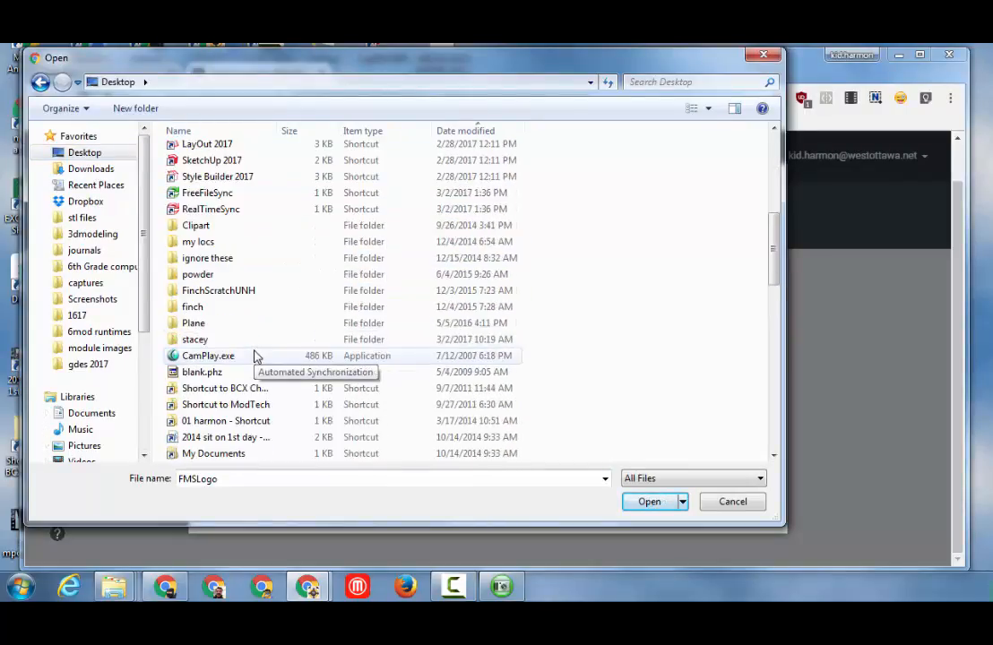
scroll(253, 356, "down", 5)
left_click(259, 436)
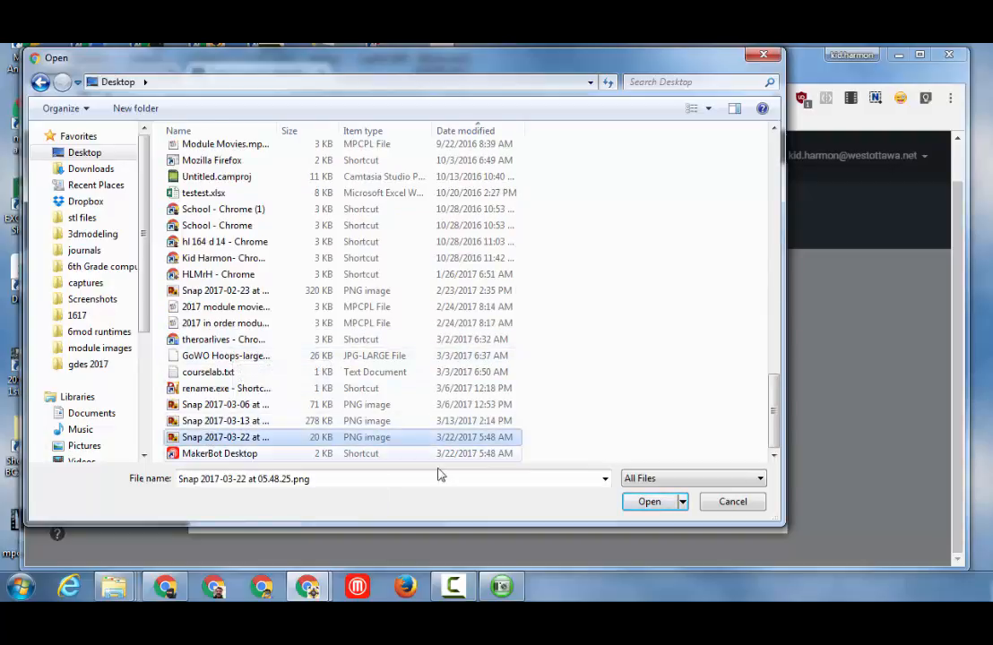
left_click(650, 502)
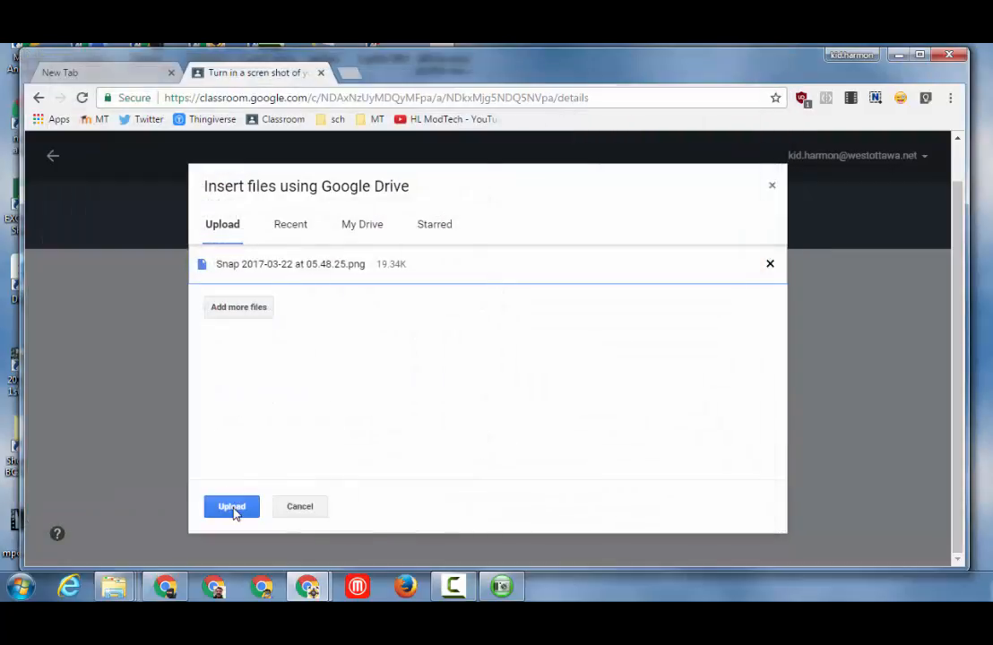
left_click(233, 508)
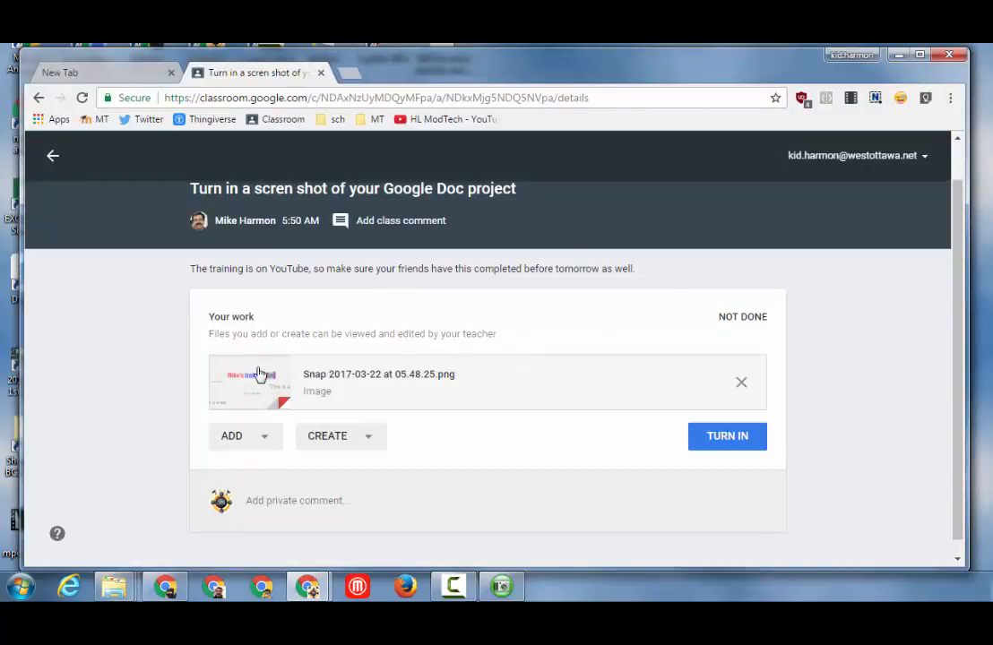
Turn in the assignment with the attached snapshot and confirm the submission.
left_click(699, 443)
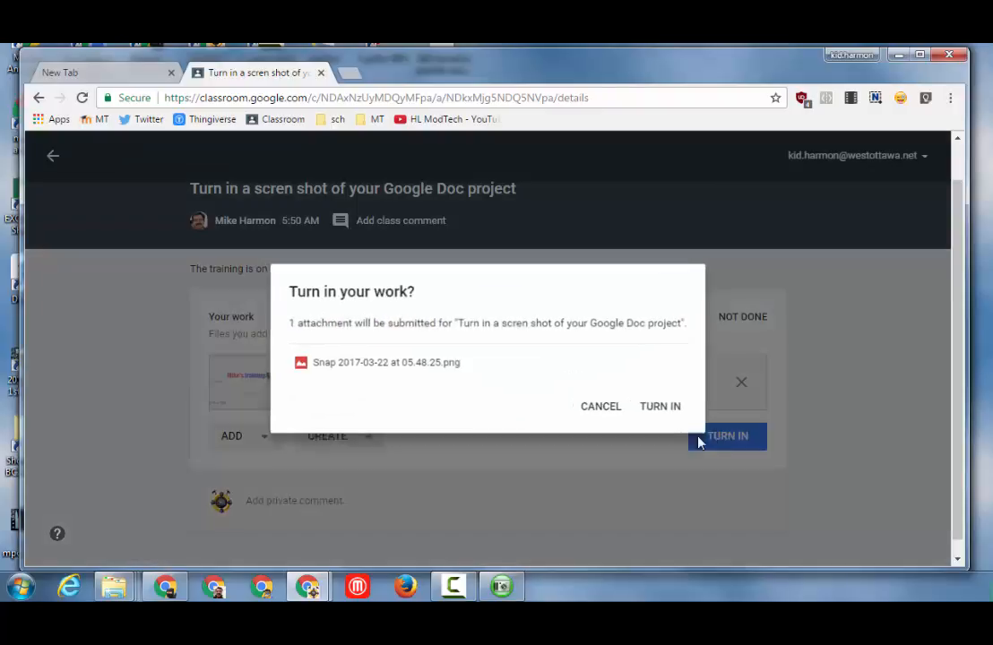
left_click(641, 412)
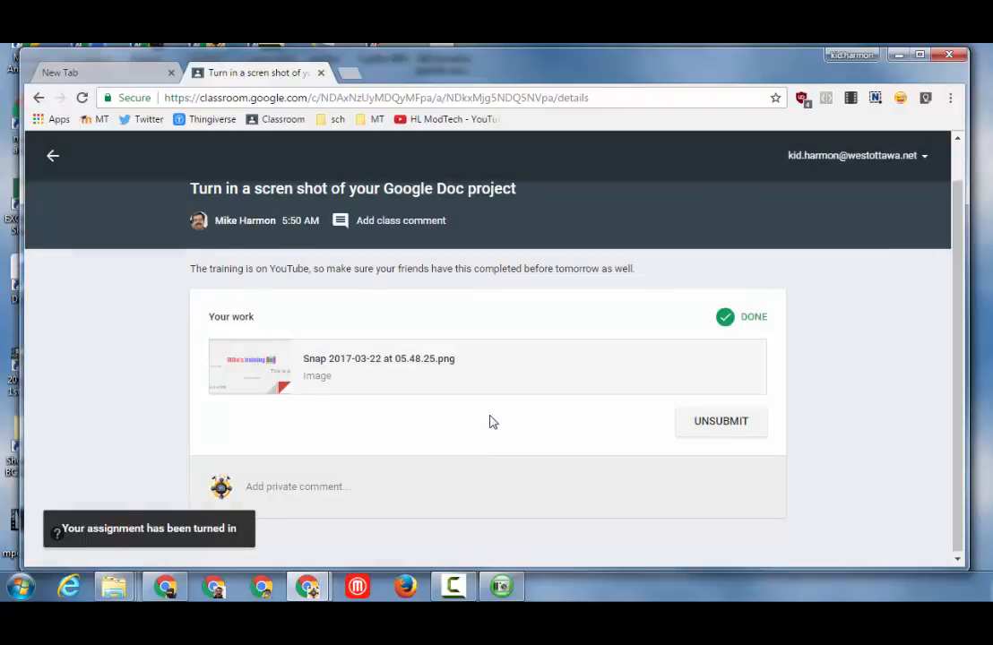
left_click(354, 380)
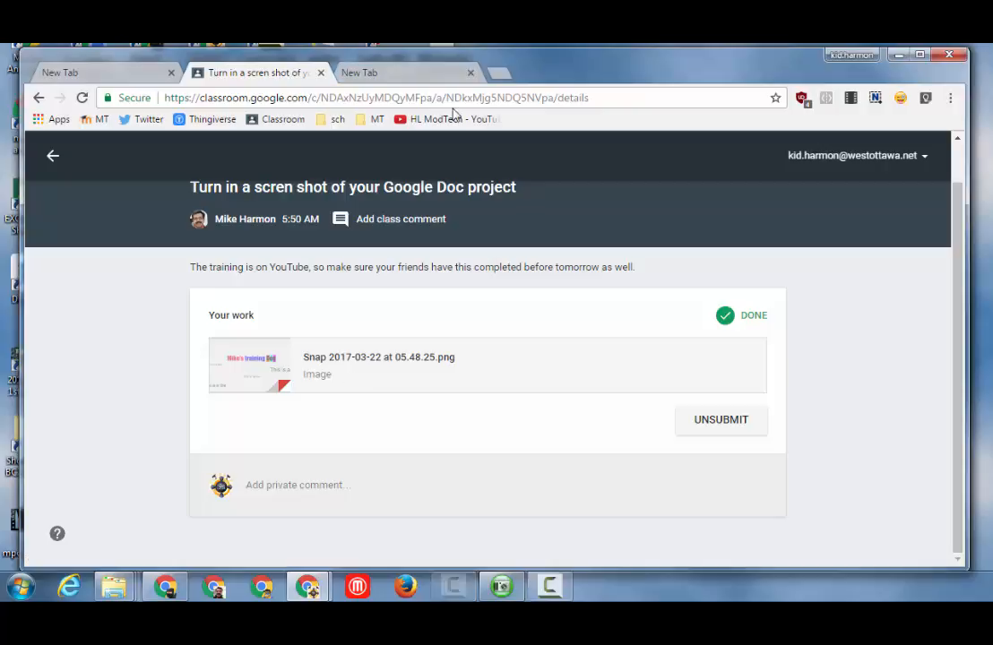
Open the MT Moodle course in another browser tab and start an attempt at "Google Docs Practice Quiz 2016" under Google Docs Training.
left_click(395, 75)
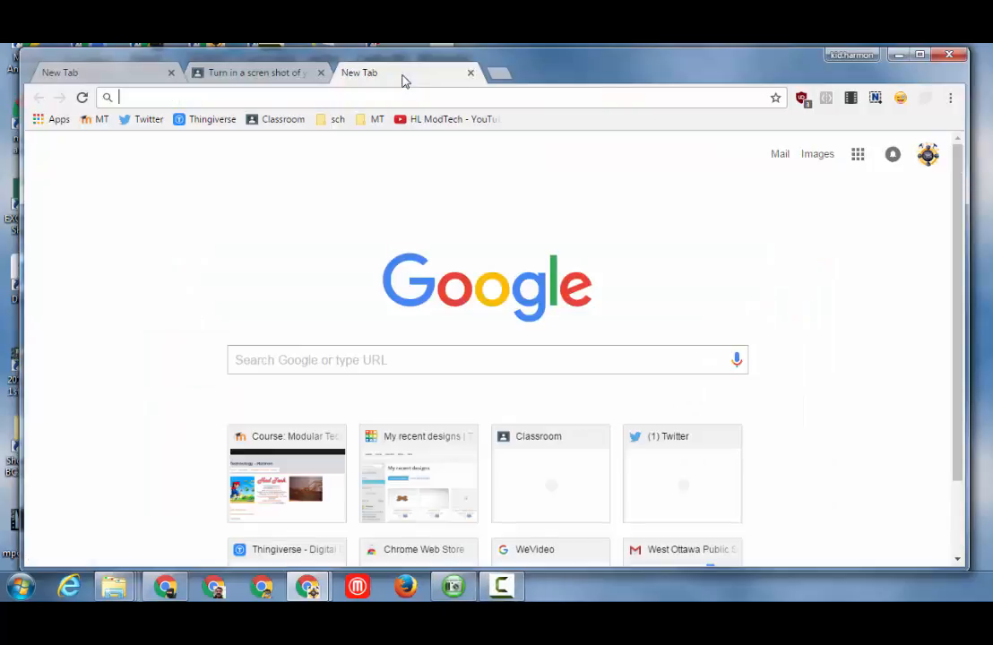
left_click(99, 120)
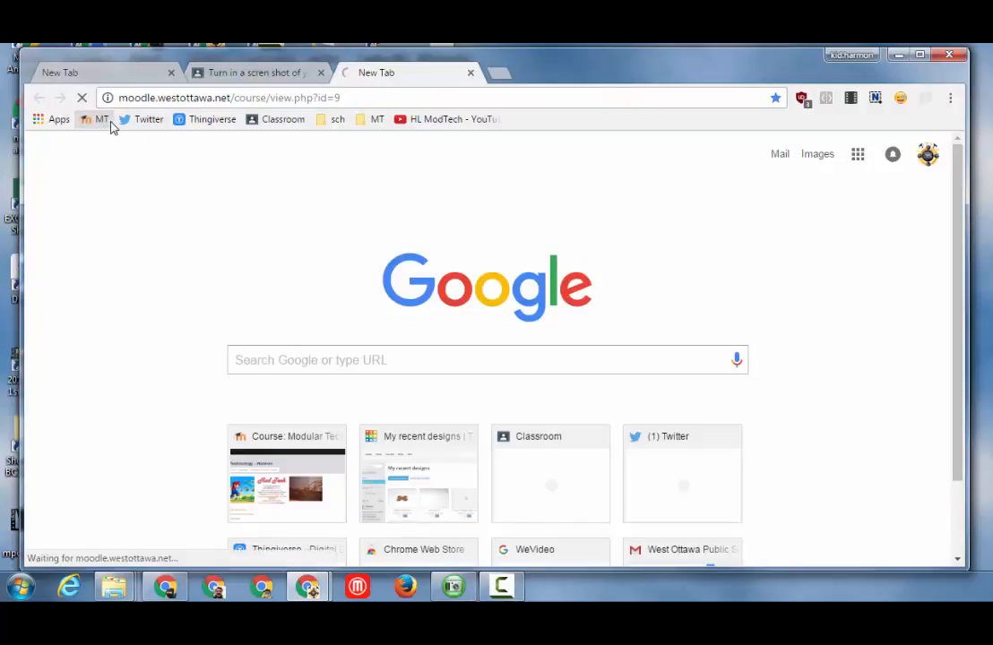
scroll(394, 261, "down", 7)
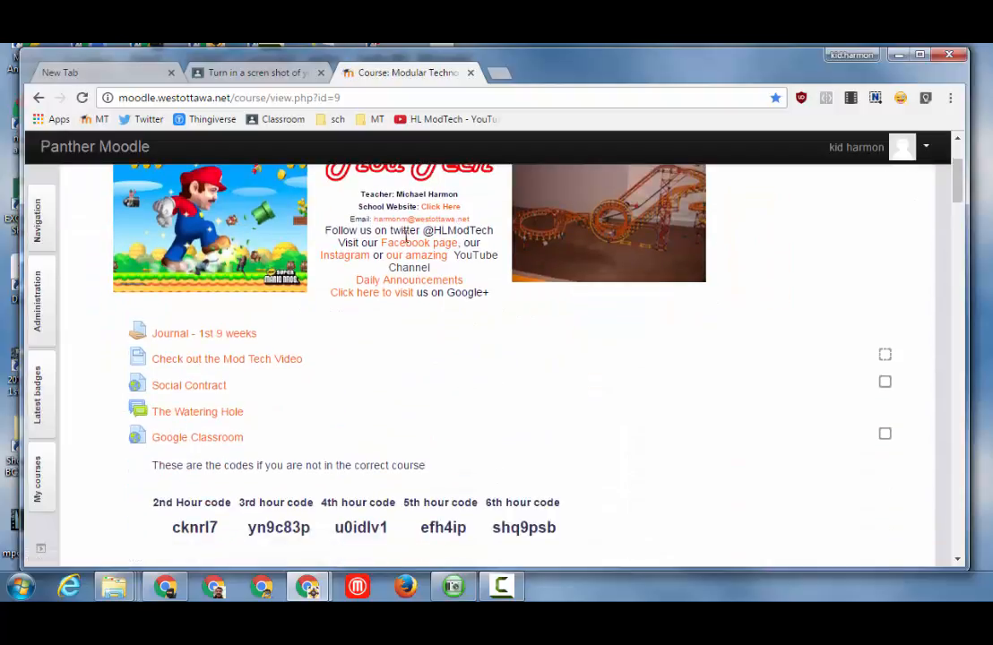
scroll(385, 265, "down", 3)
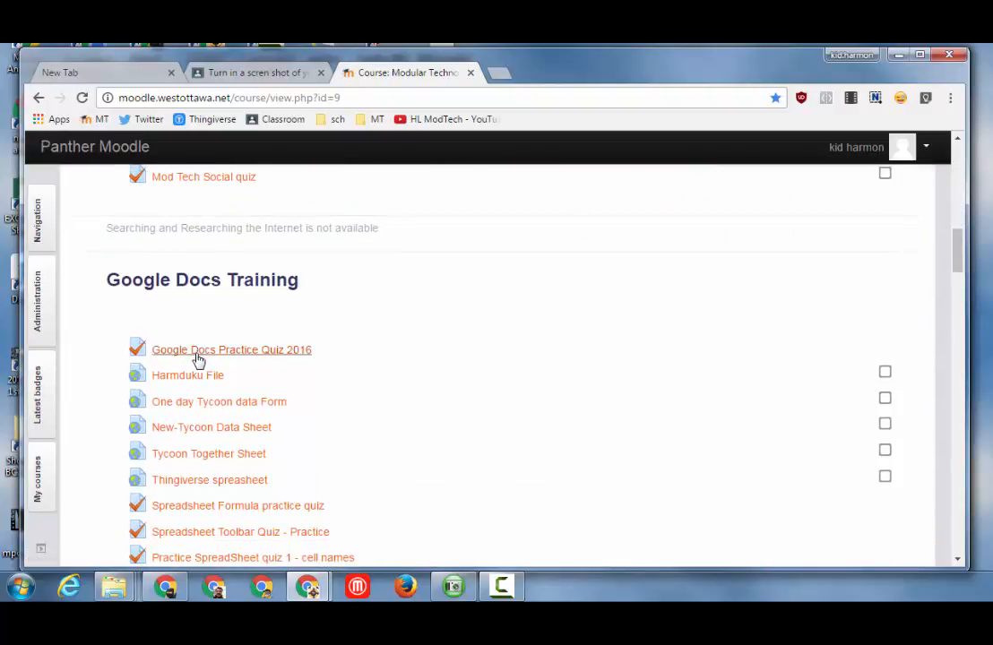
left_click(226, 351)
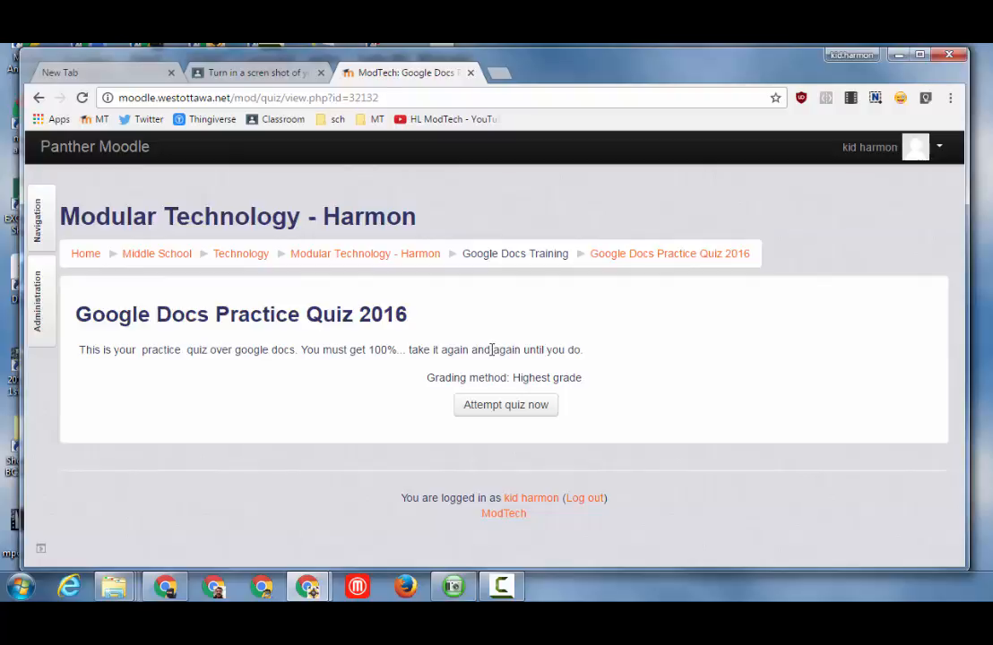
left_click(493, 405)
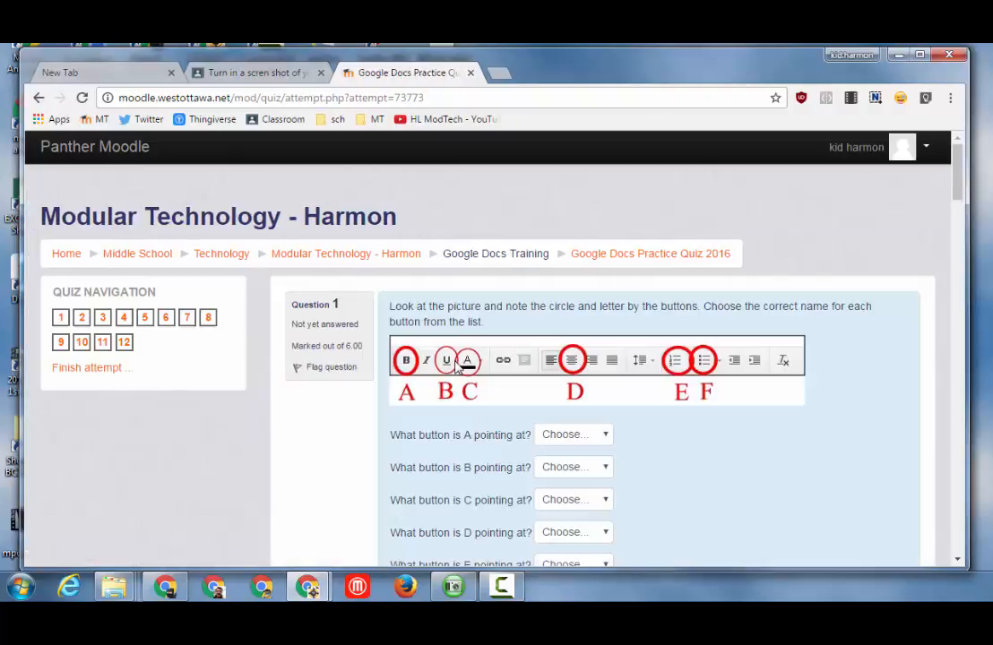
Look through the practice quiz's questions on Google Docs buttons, shortcuts and tools.
scroll(488, 366, "down", 3)
scroll(472, 363, "down", 15)
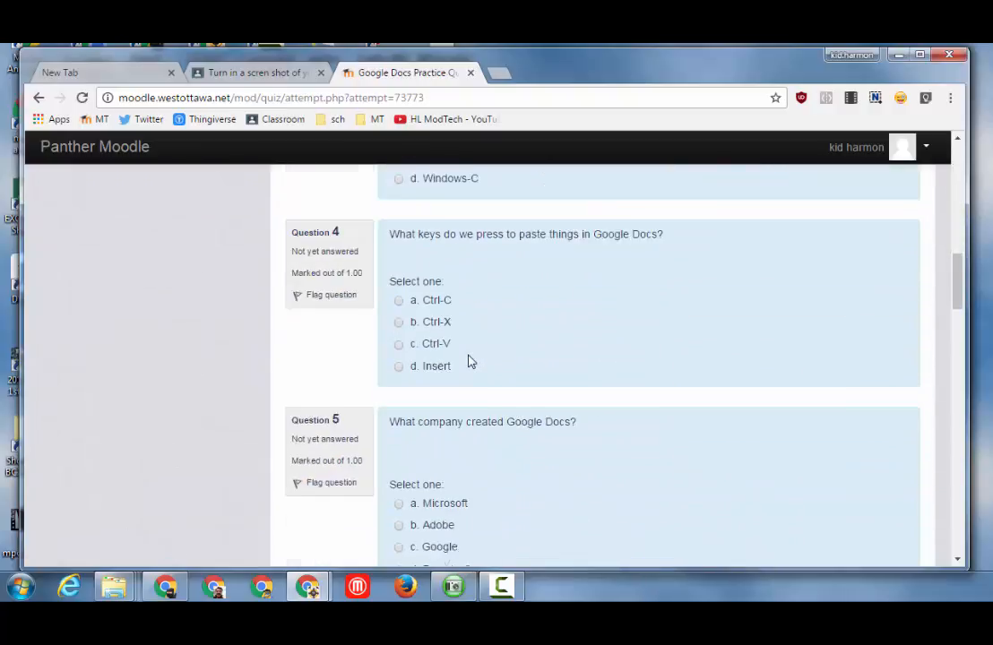
scroll(469, 361, "down", 2)
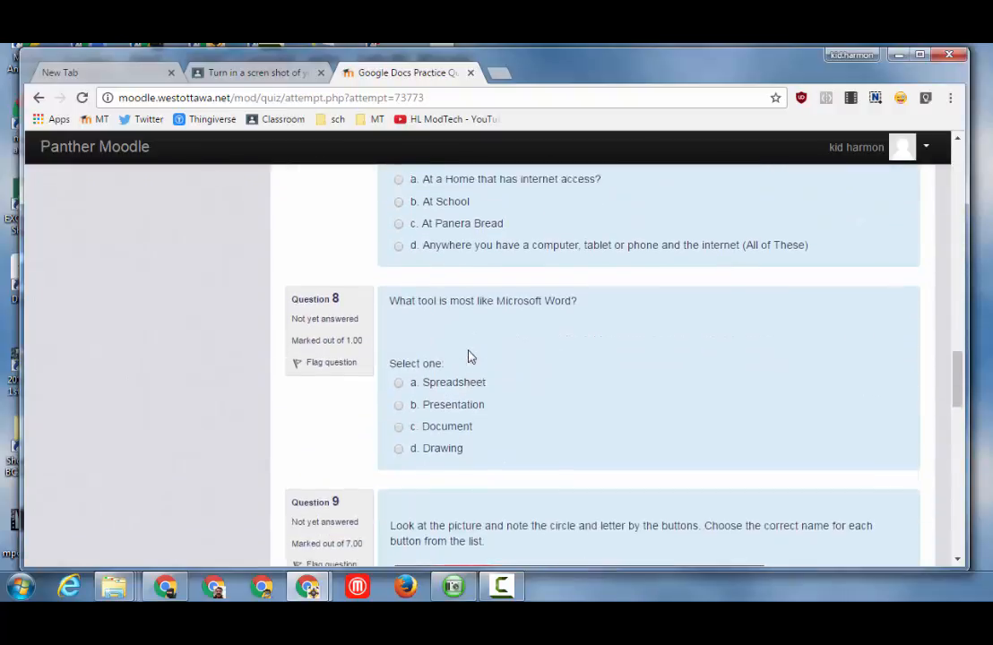
scroll(468, 353, "up", 10)
scroll(476, 354, "up", 3)
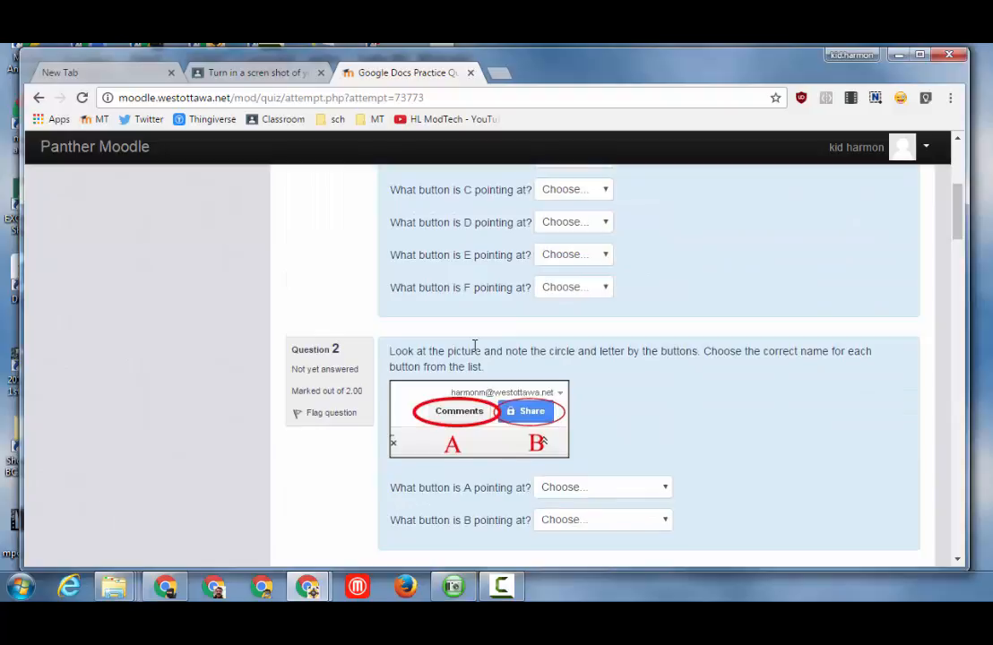